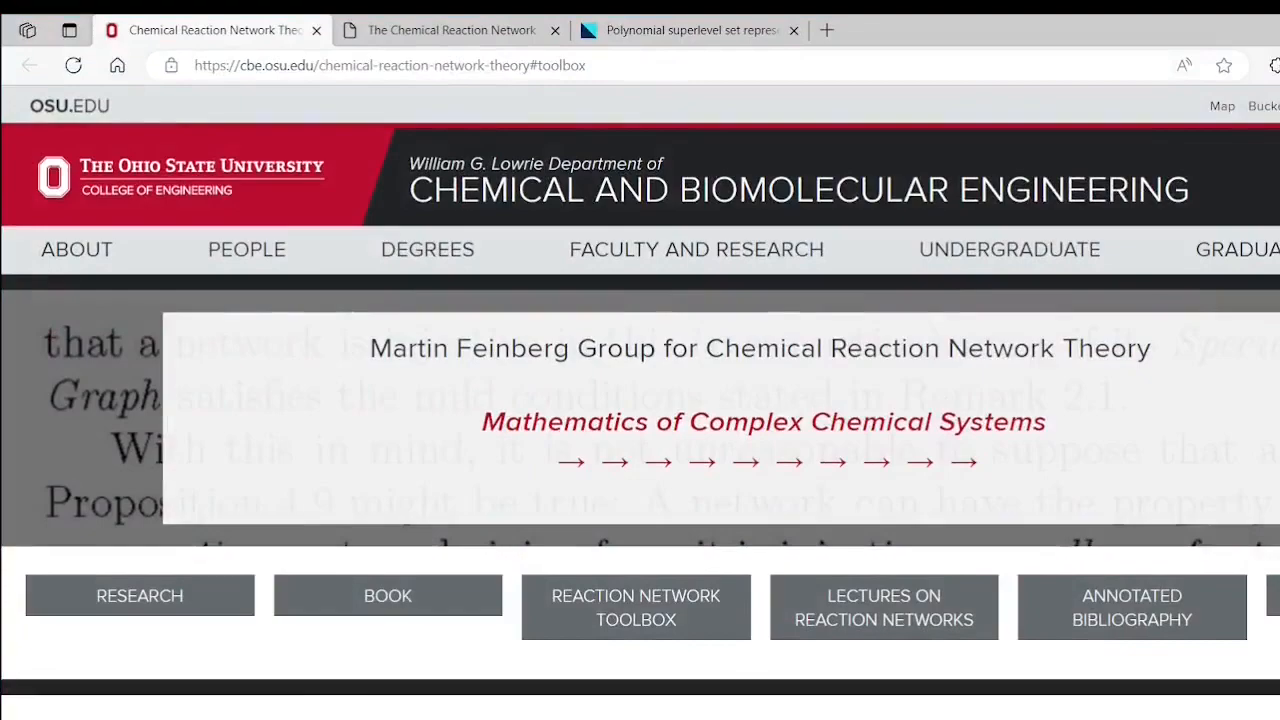
Expand the Chemical Reaction Network Toolbox entry in the page's Toolbox section to show its download information
scroll(640, 450, down, 3)
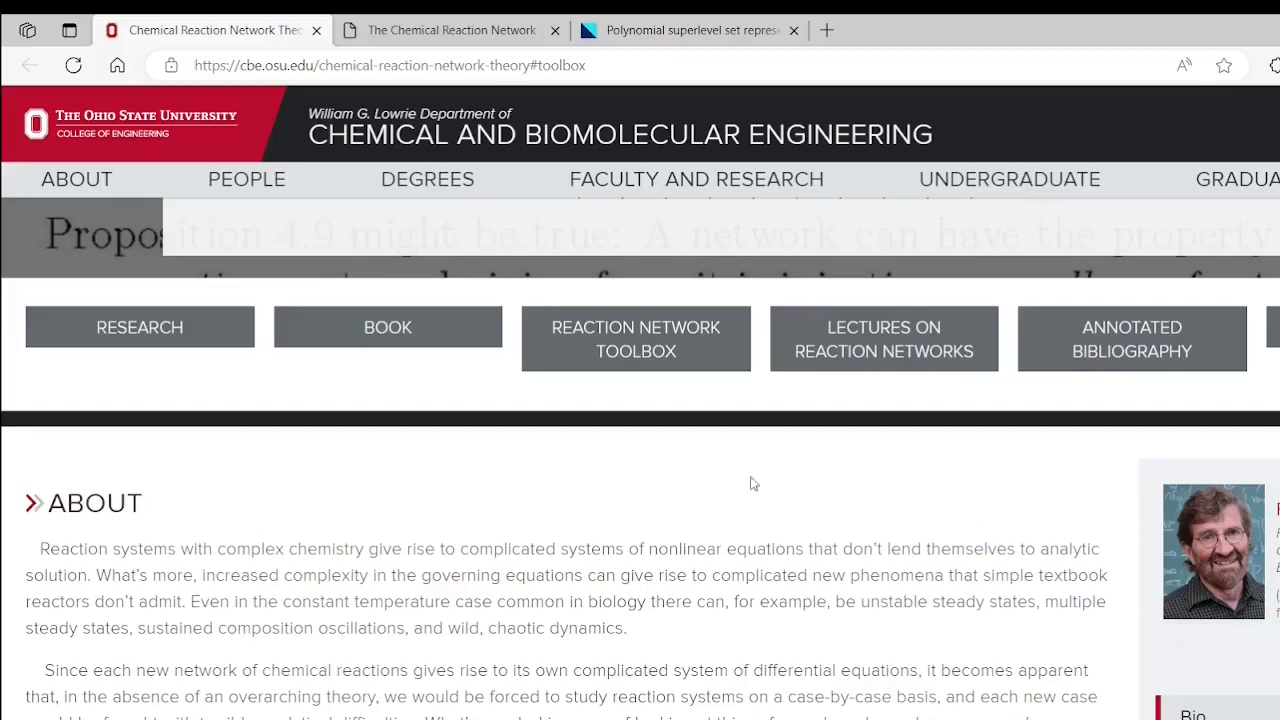
scroll(724, 480, down, 2)
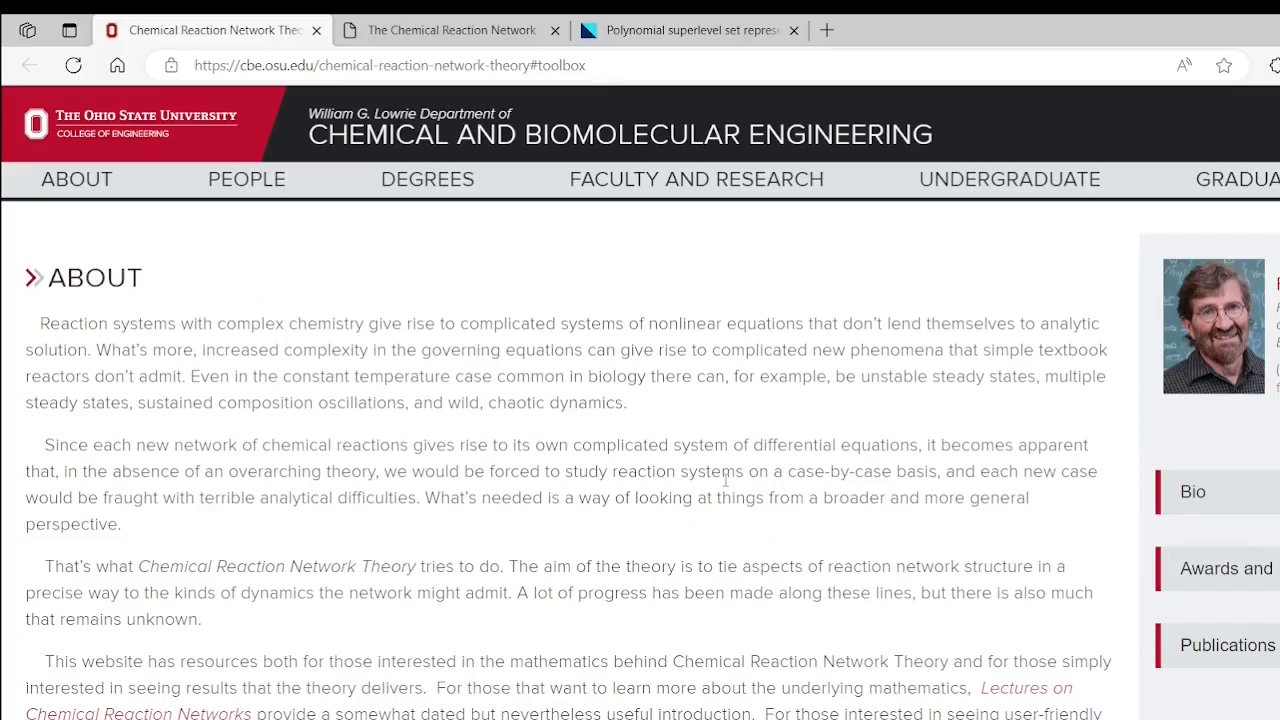
scroll(725, 480, down, 12)
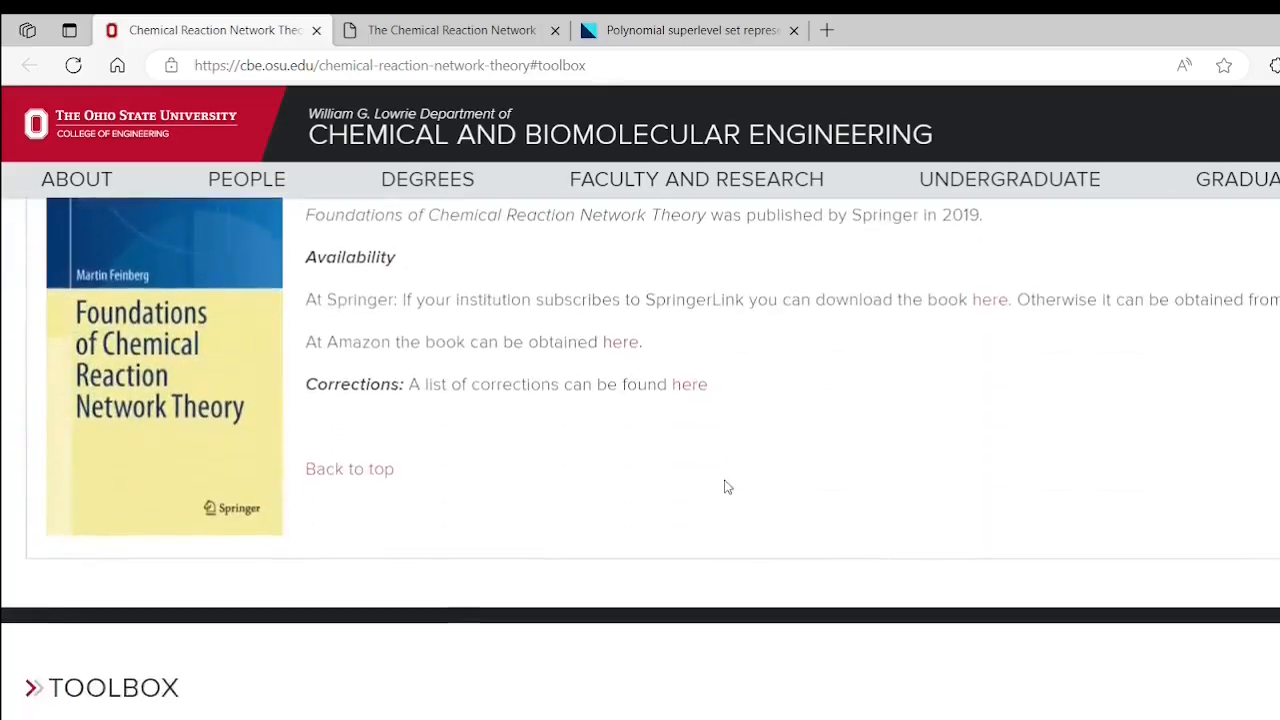
scroll(727, 487, down, 1)
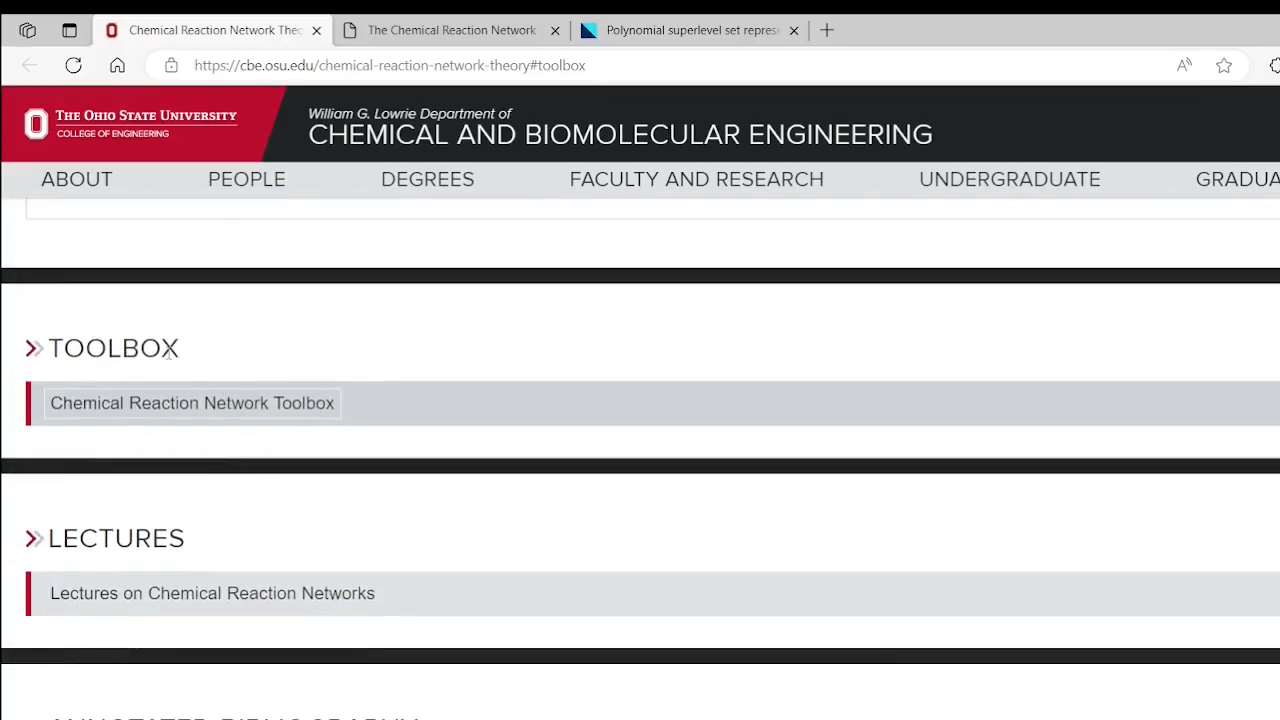
click(341, 412)
scroll(410, 420, down, 1)
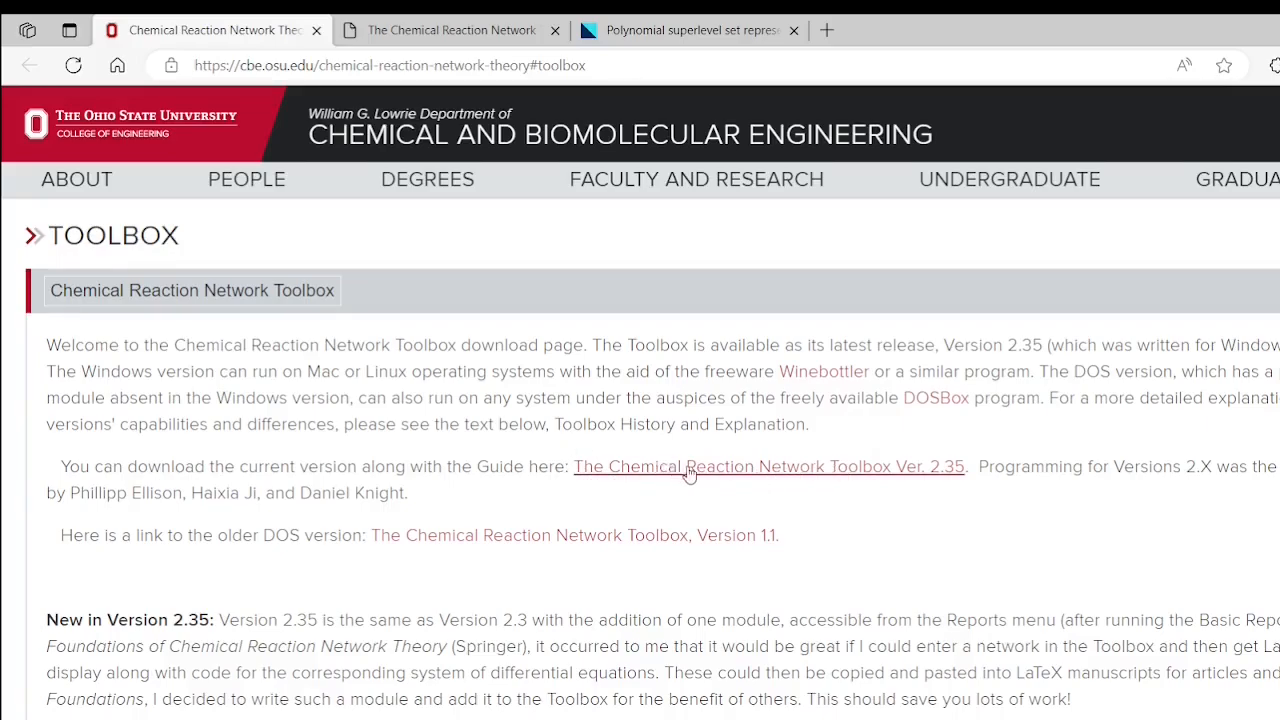
Download crntoolboxv2.35_11112018a.zip from the Zenodo record of the toolbox's Windows version
click(454, 42)
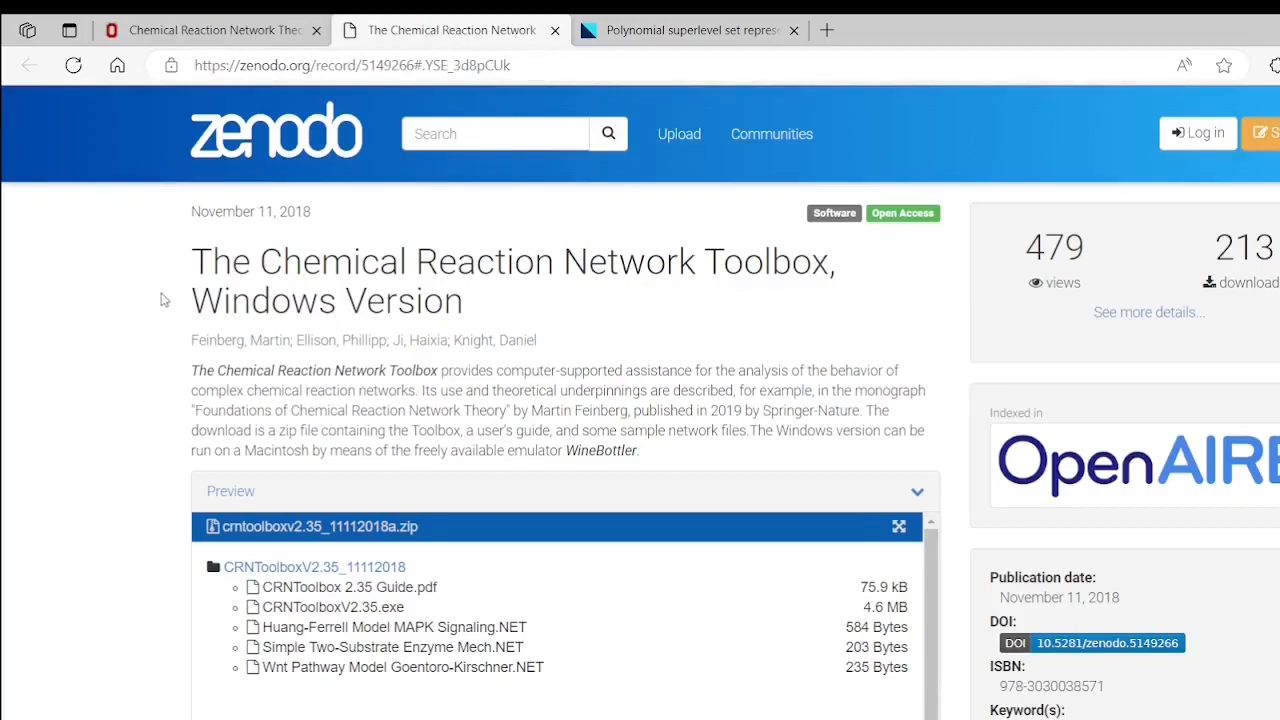
scroll(157, 528, down, 4)
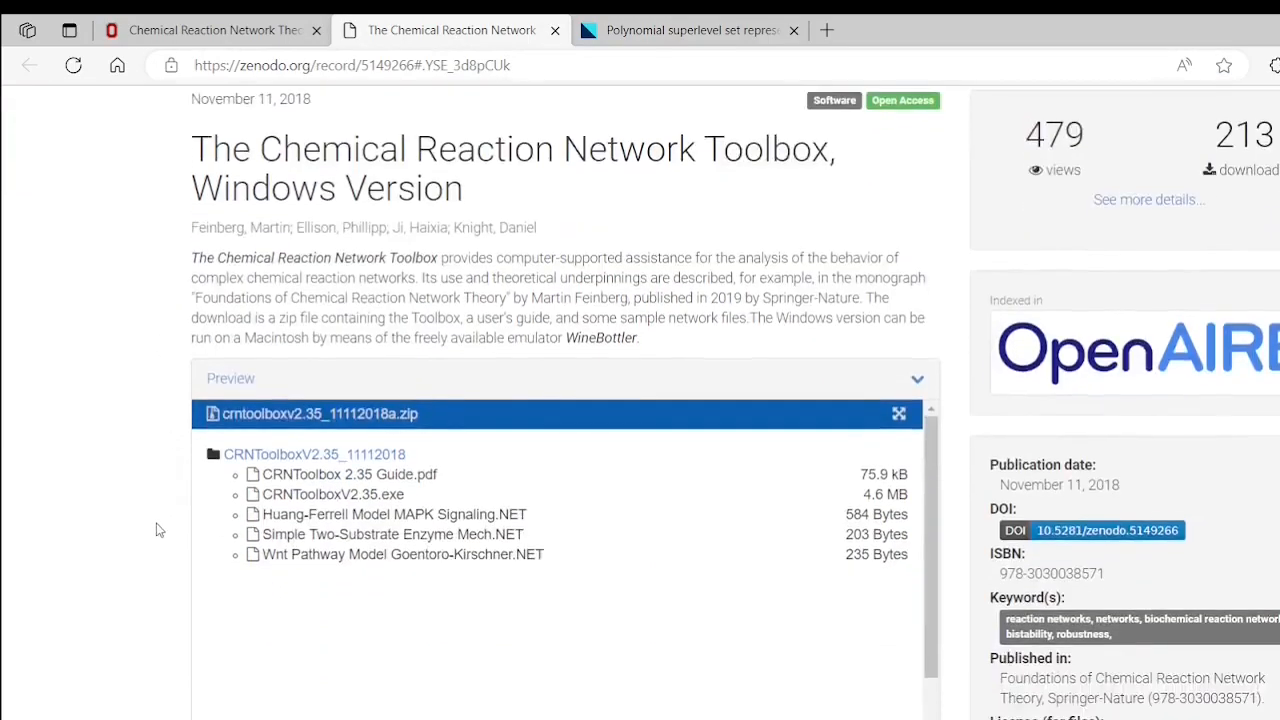
scroll(157, 528, down, 2)
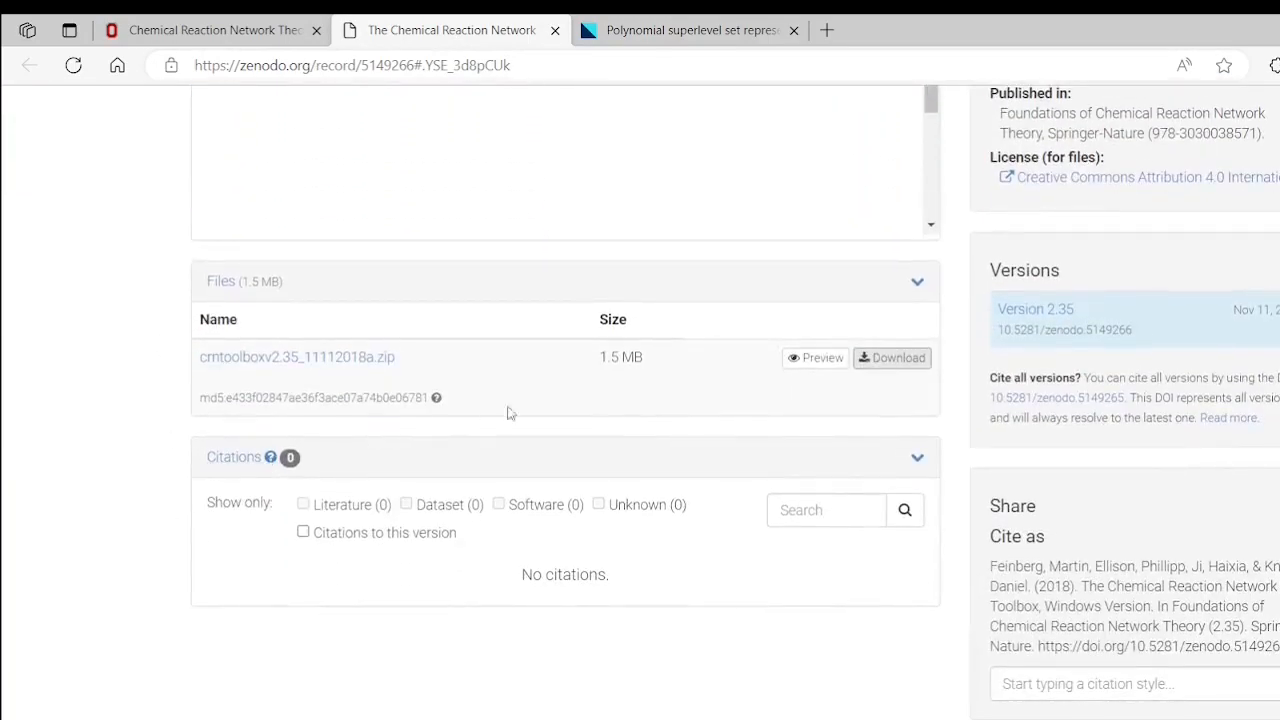
click(902, 364)
Switch to File Explorer and extract crntoolboxv2.35_11112018a.zip with 7-Zip directly into the CRN Toolbox folder
key(alt+Tab)
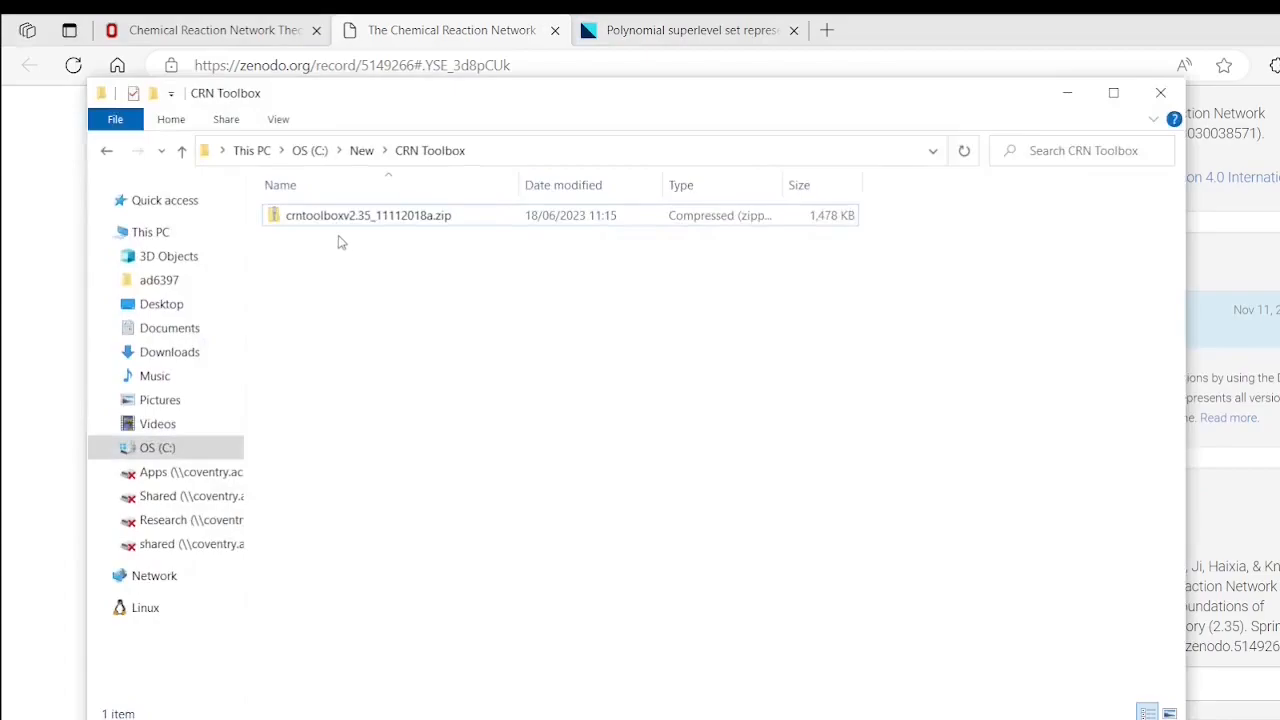
right_click(368, 214)
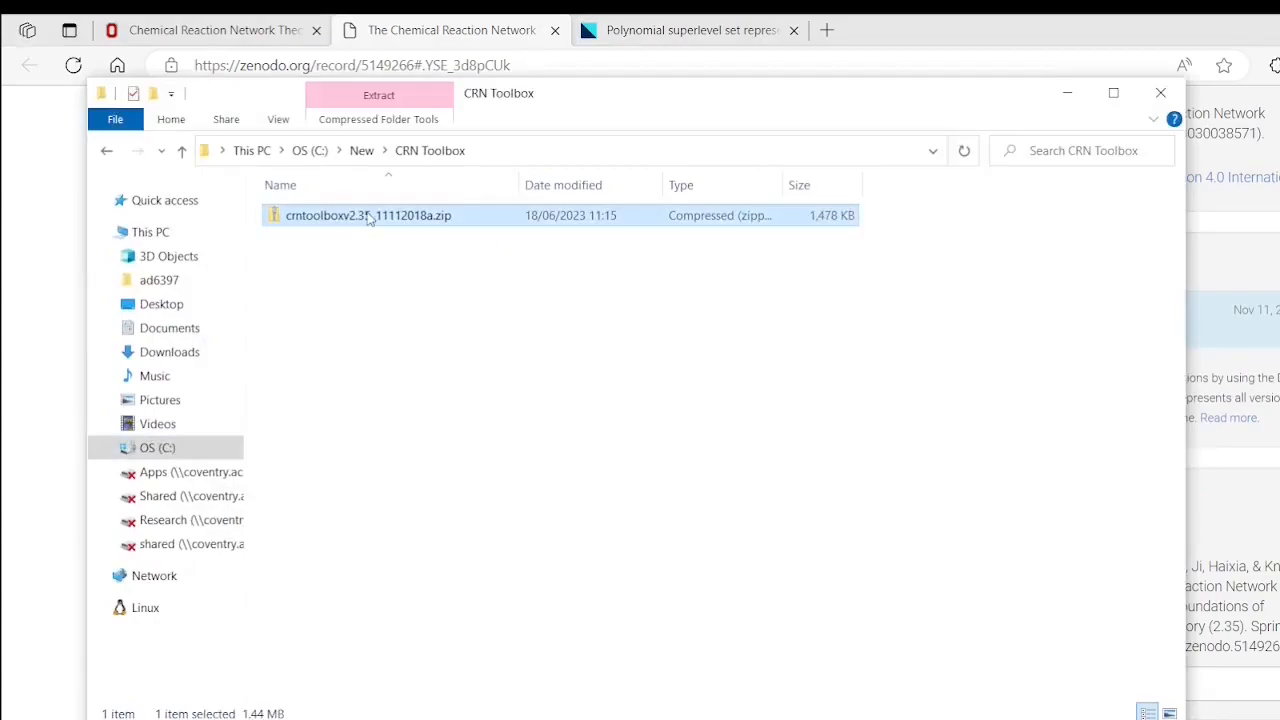
mouse_move(548, 328)
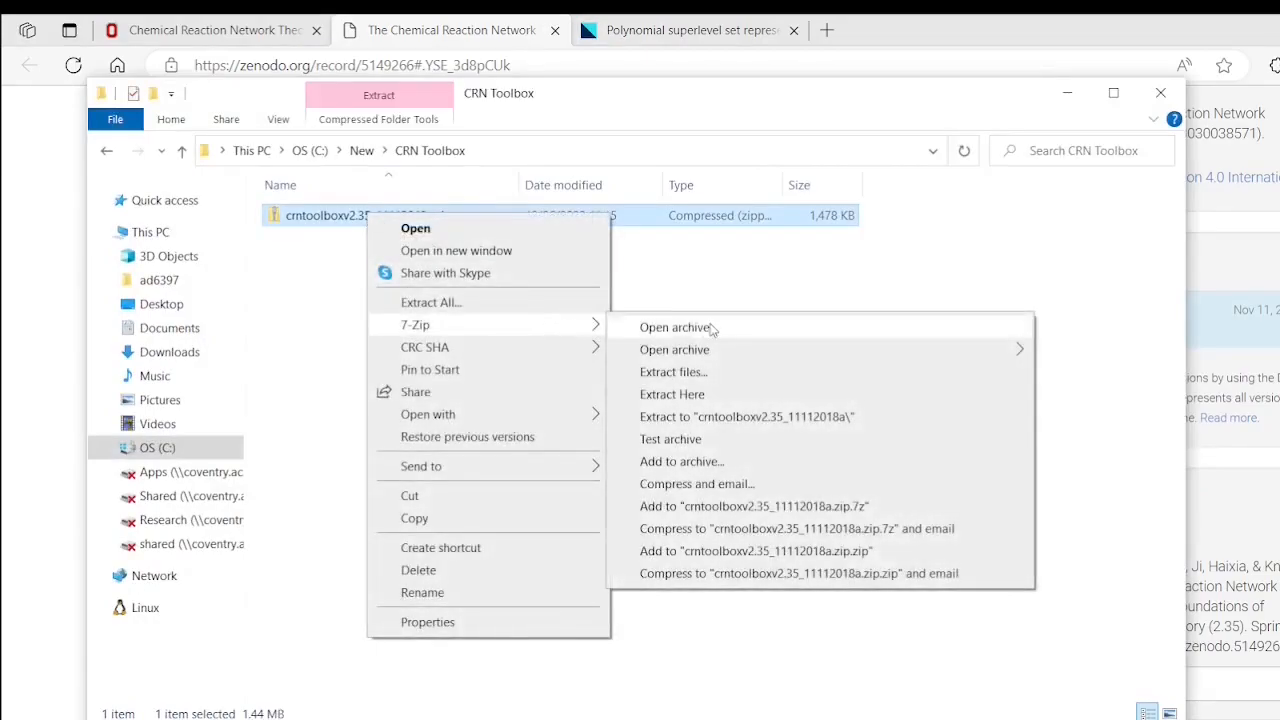
click(728, 397)
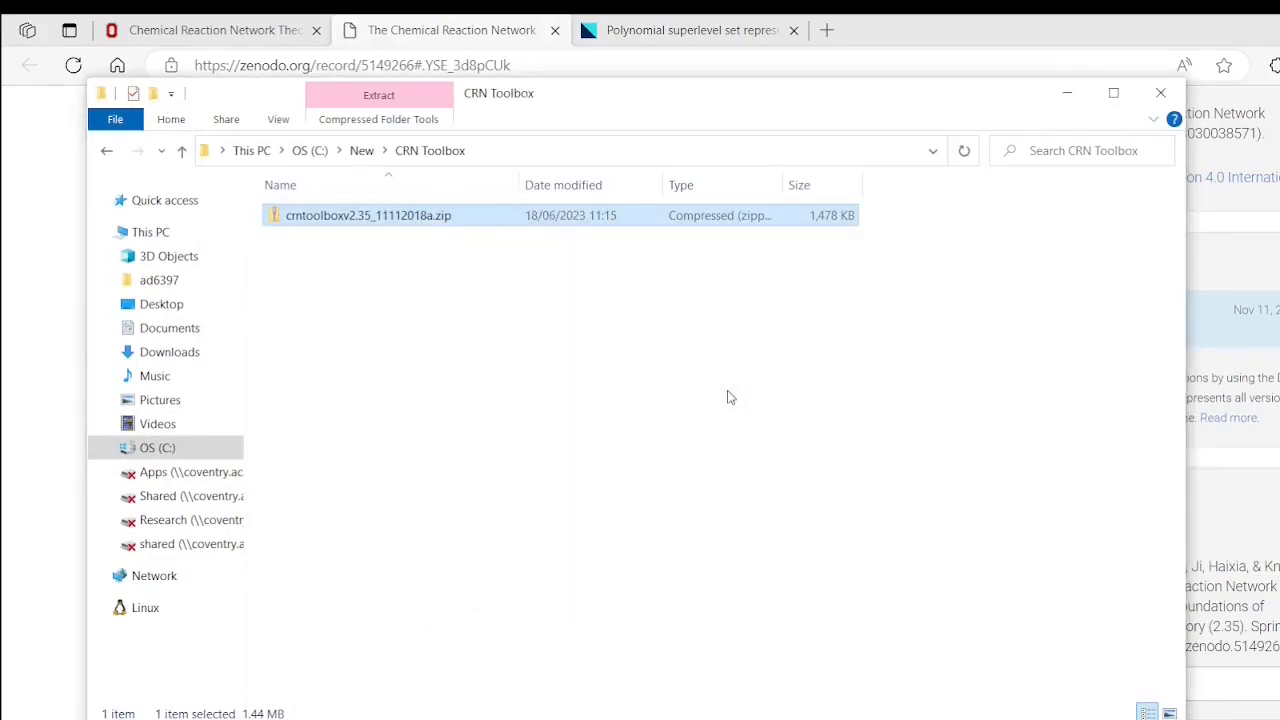
Launch CRNToolboxV2.35.exe from the extracted folder and minimize the File Explorer window
double_click(385, 216)
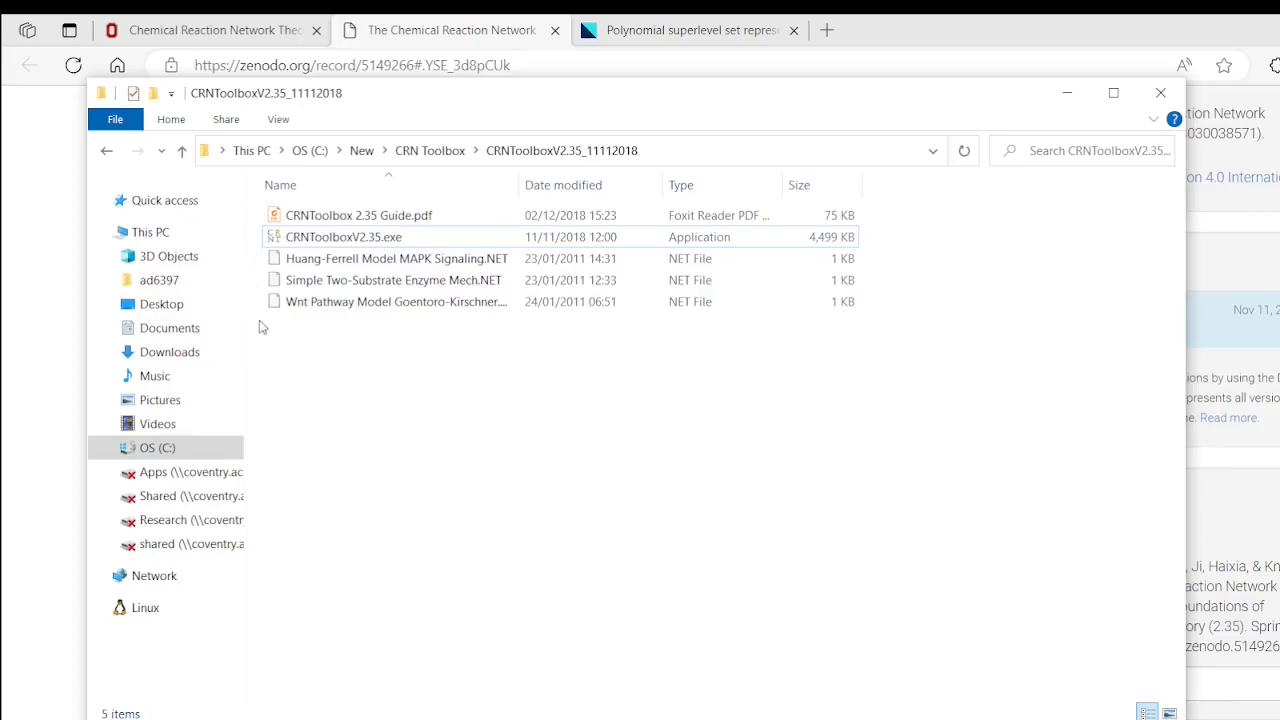
double_click(289, 240)
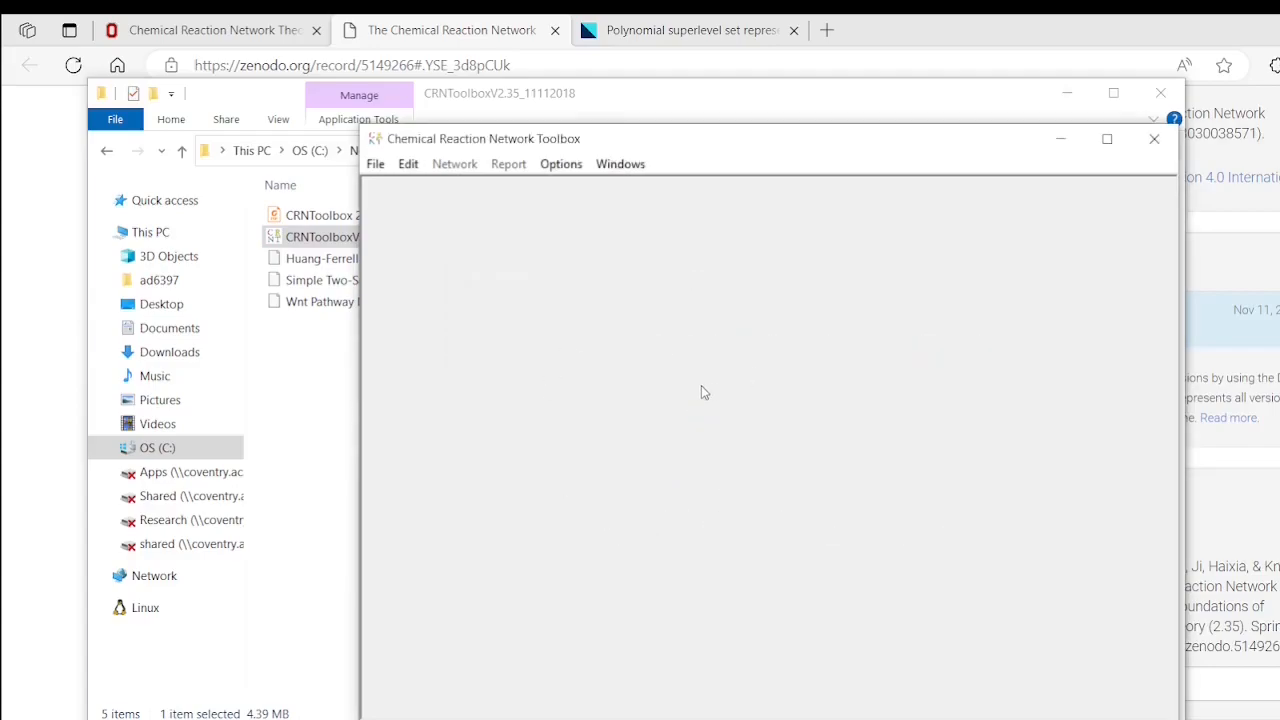
click(1066, 99)
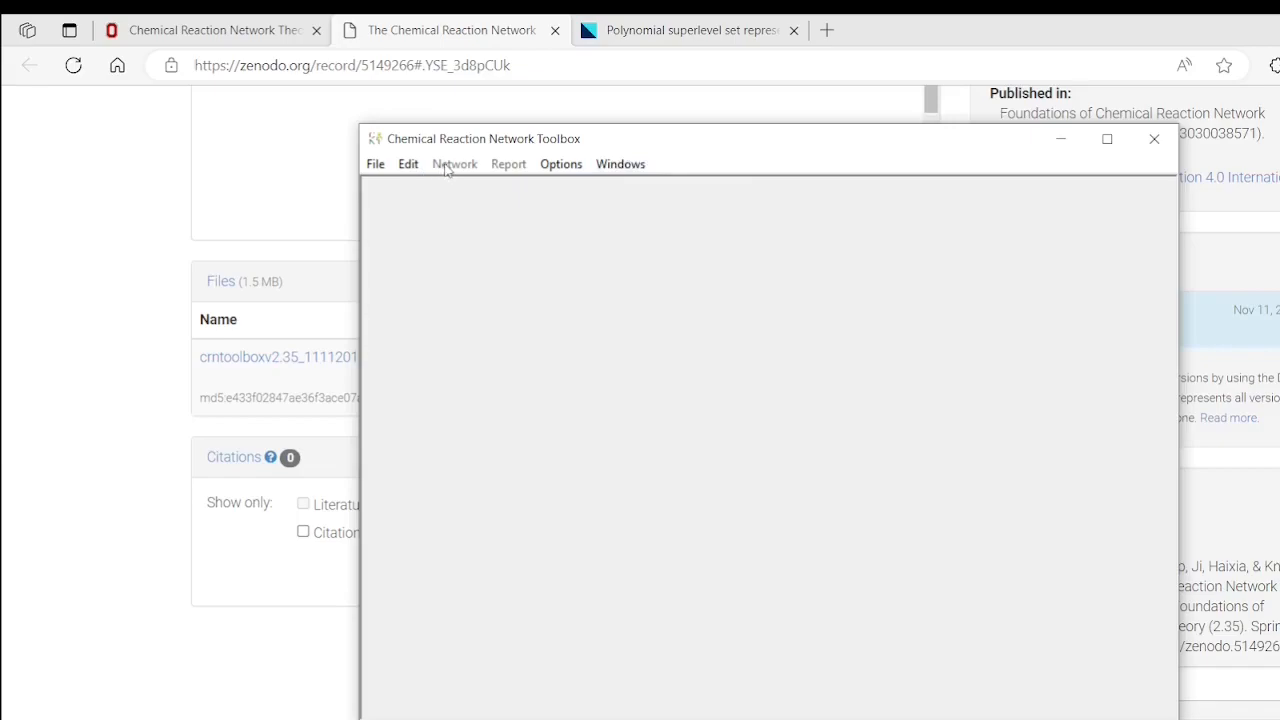
click(369, 163)
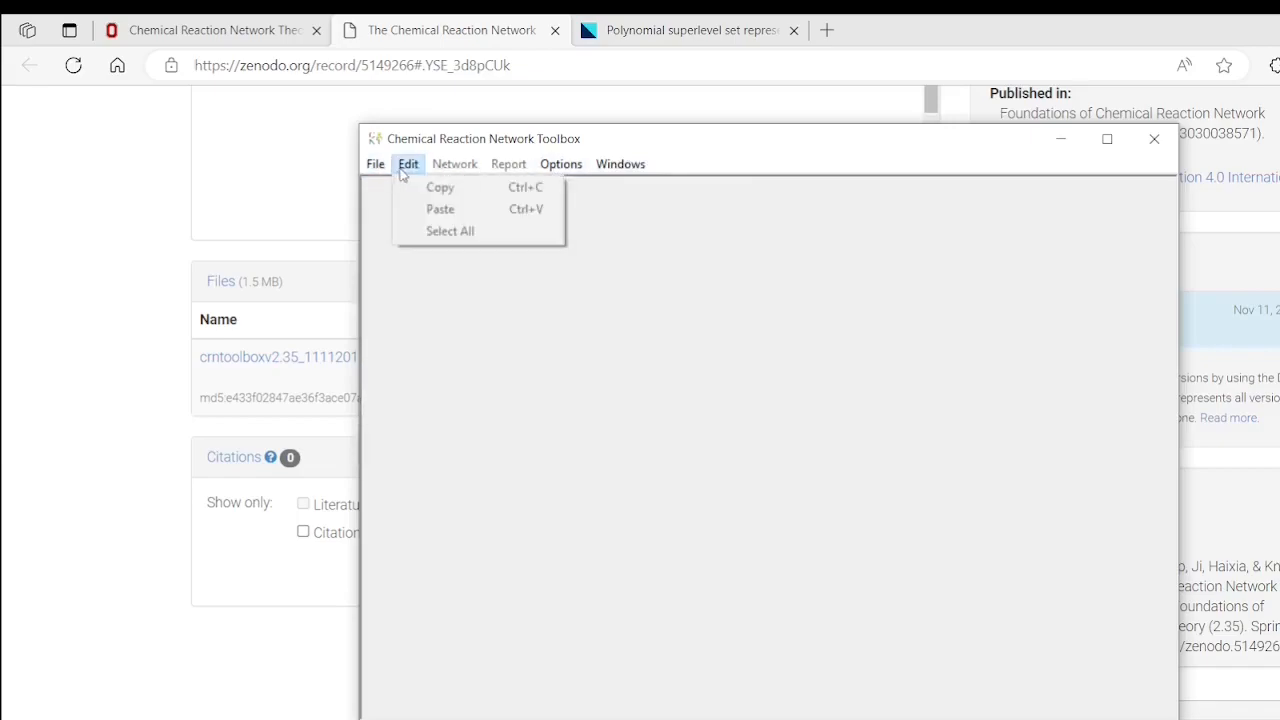
mouse_move(408, 165)
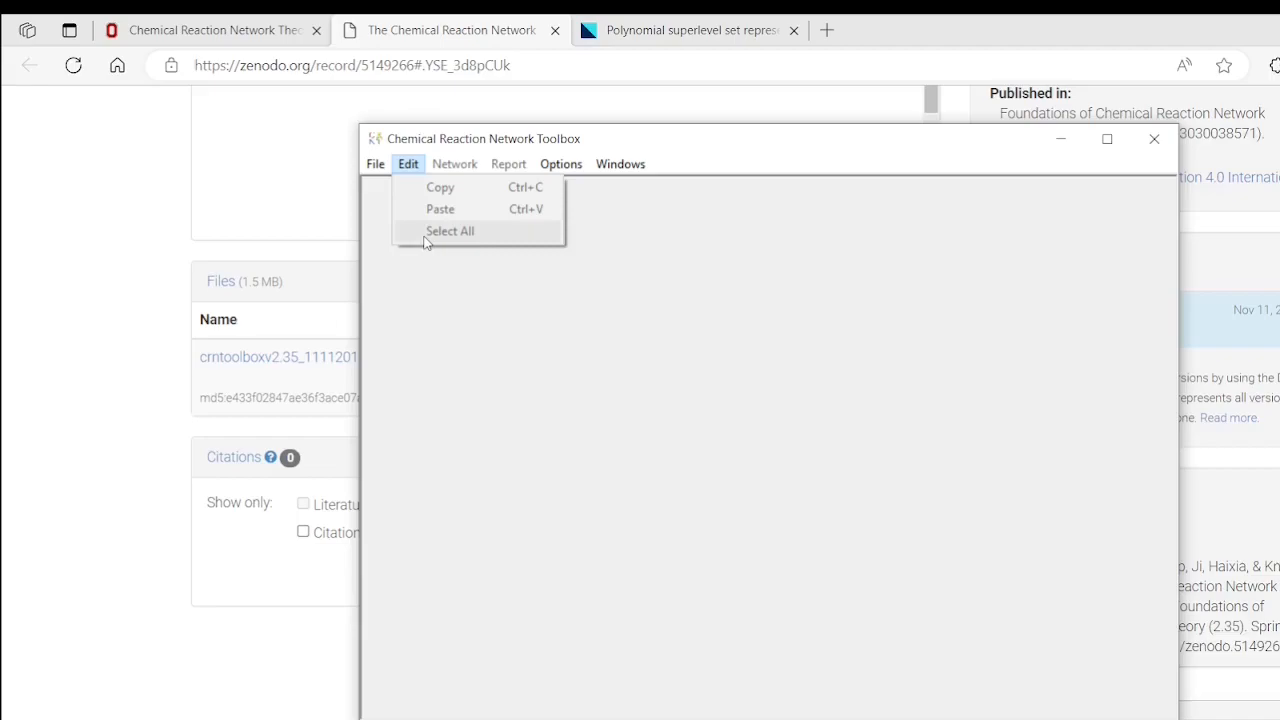
click(375, 164)
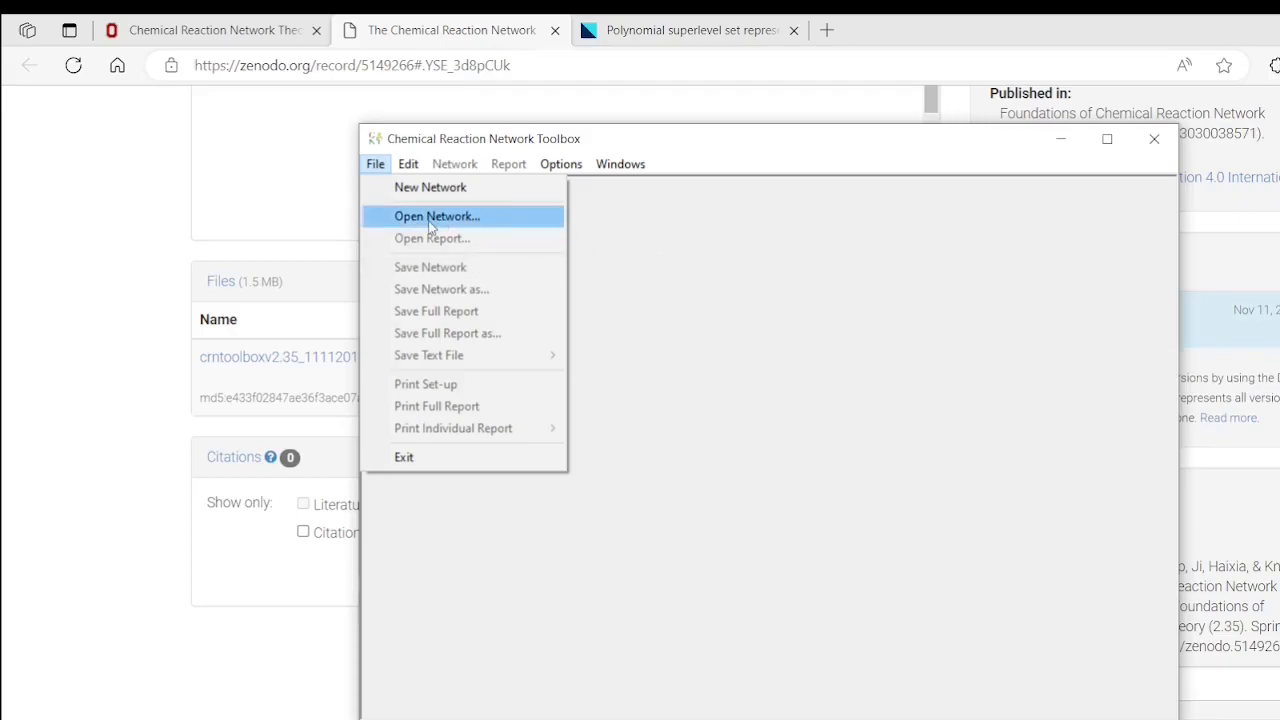
Place the toolbox window beside Fig. 3 of the polynomial superlevel set article and create a new network
click(669, 38)
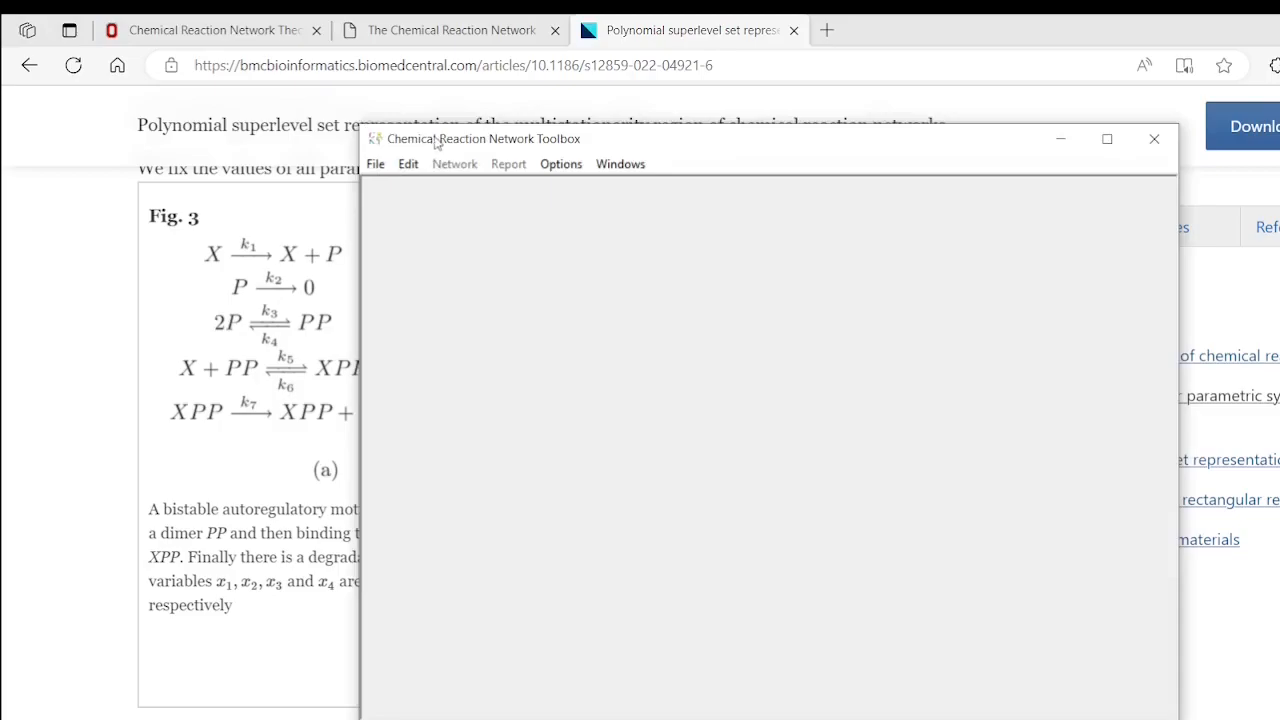
drag(434, 140, 494, 141)
click(429, 165)
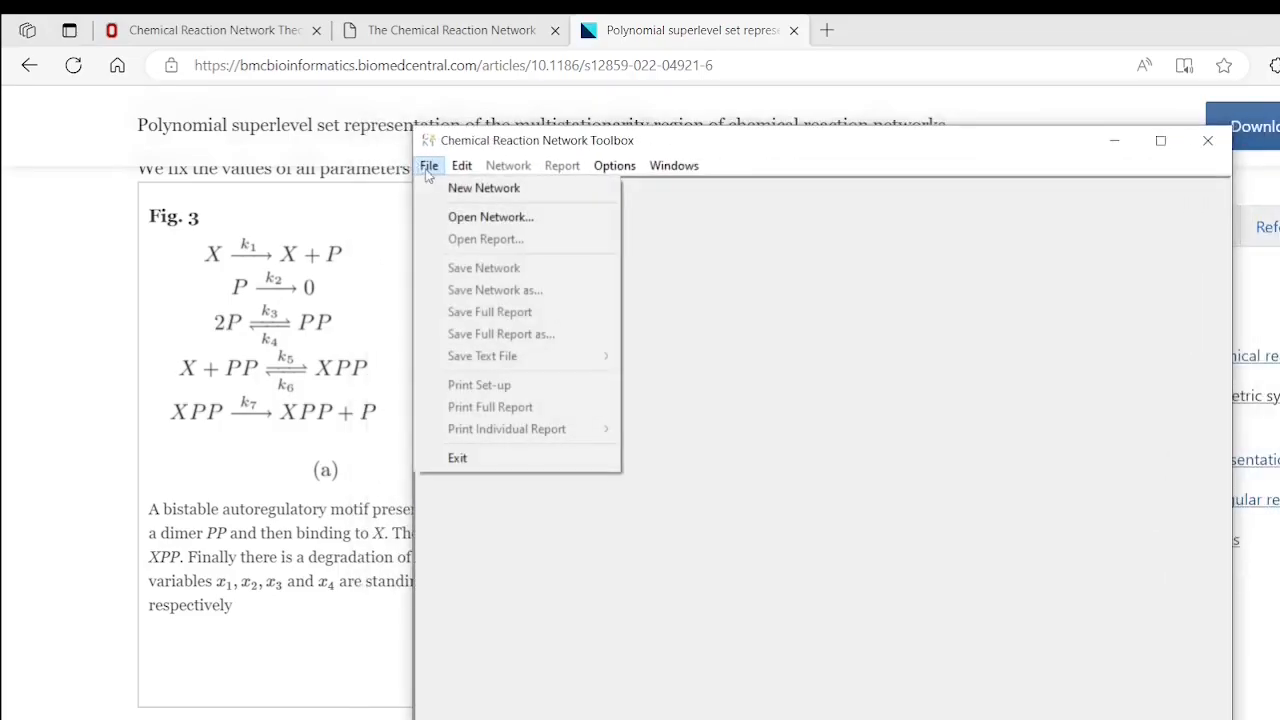
click(483, 188)
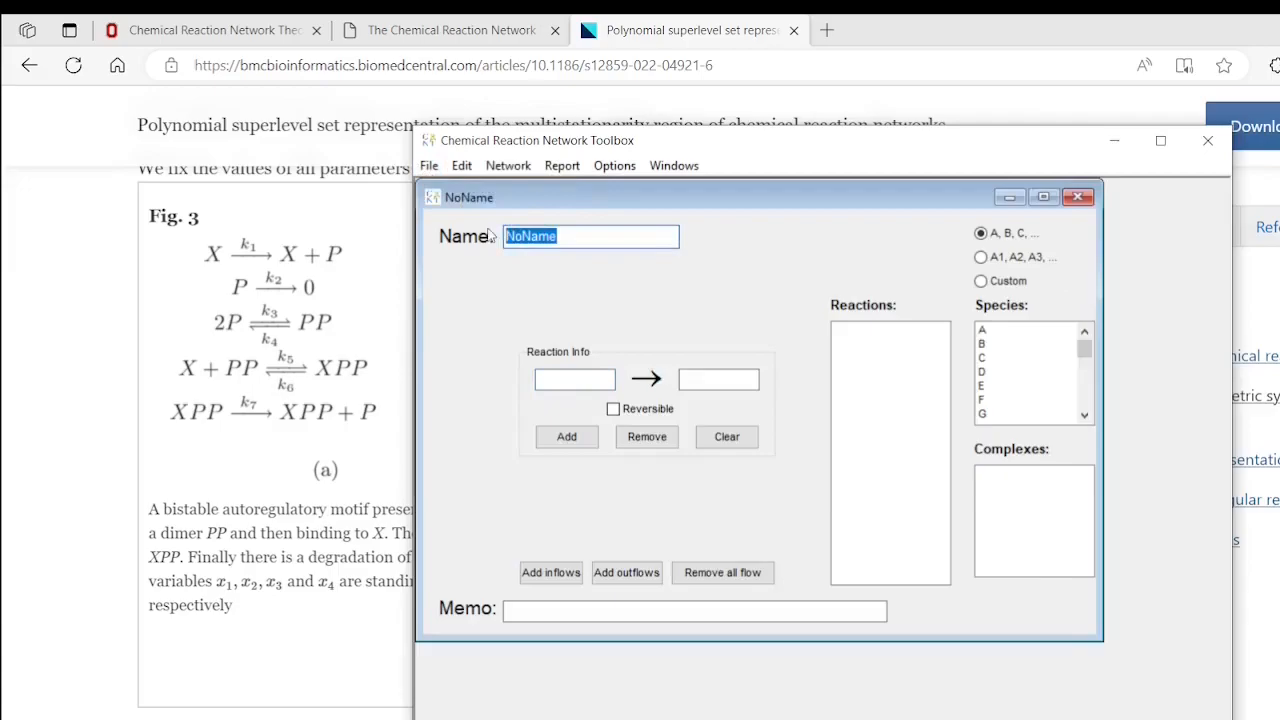
Name the network GeneRegulatoryExample and look through the A, B, C species list
text(GeneReg)
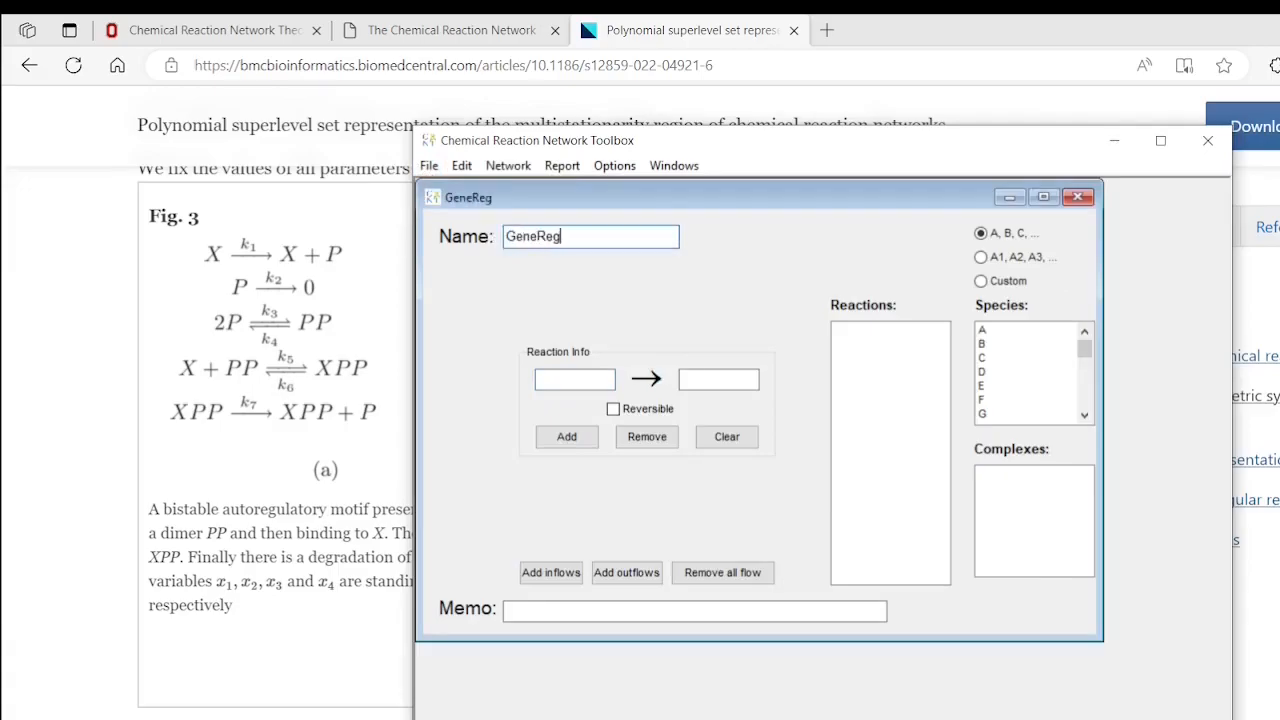
text(ulatoryExample)
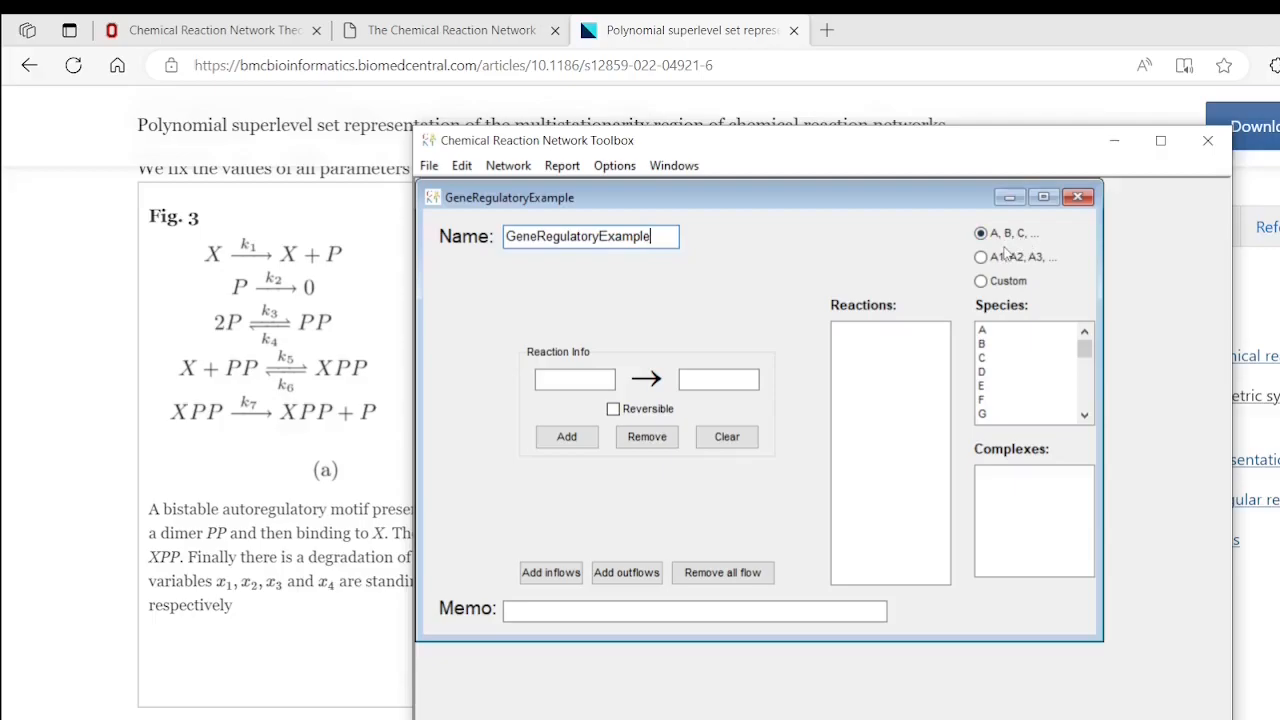
scroll(998, 355, down, 6)
scroll(998, 355, up, 6)
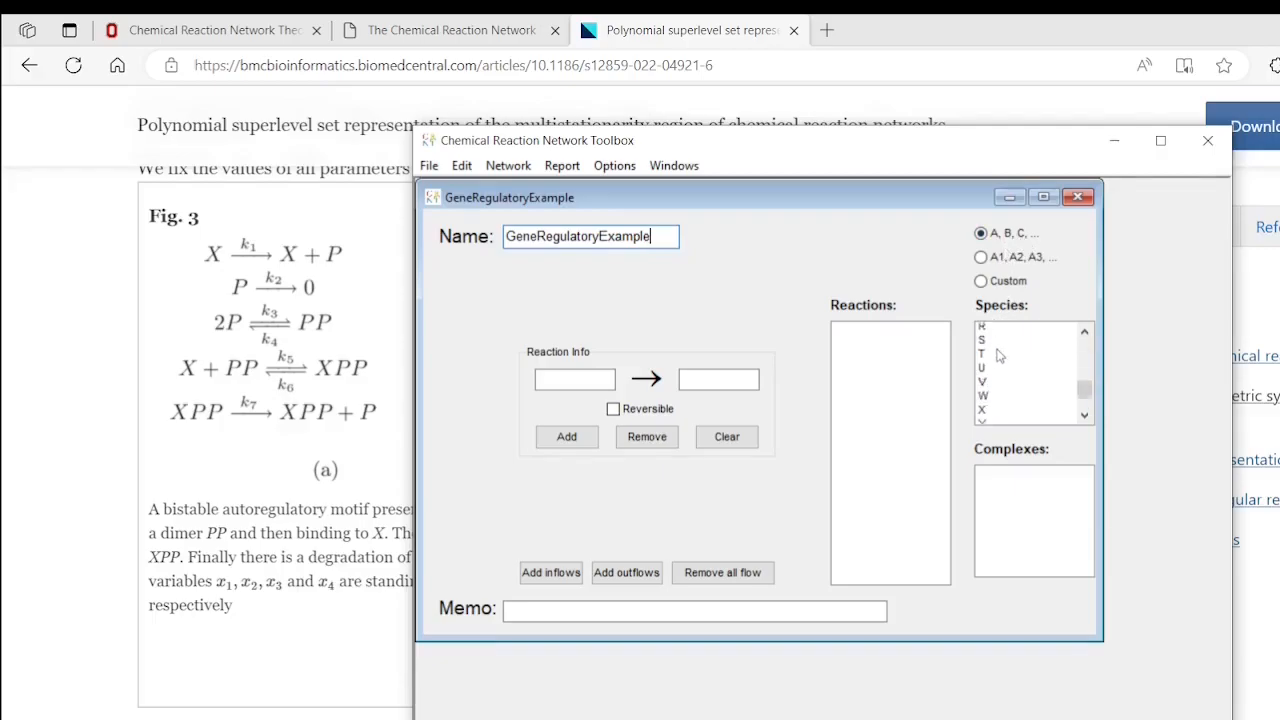
Switch the network to custom species naming and add the species X, P, PP and XPP
click(981, 258)
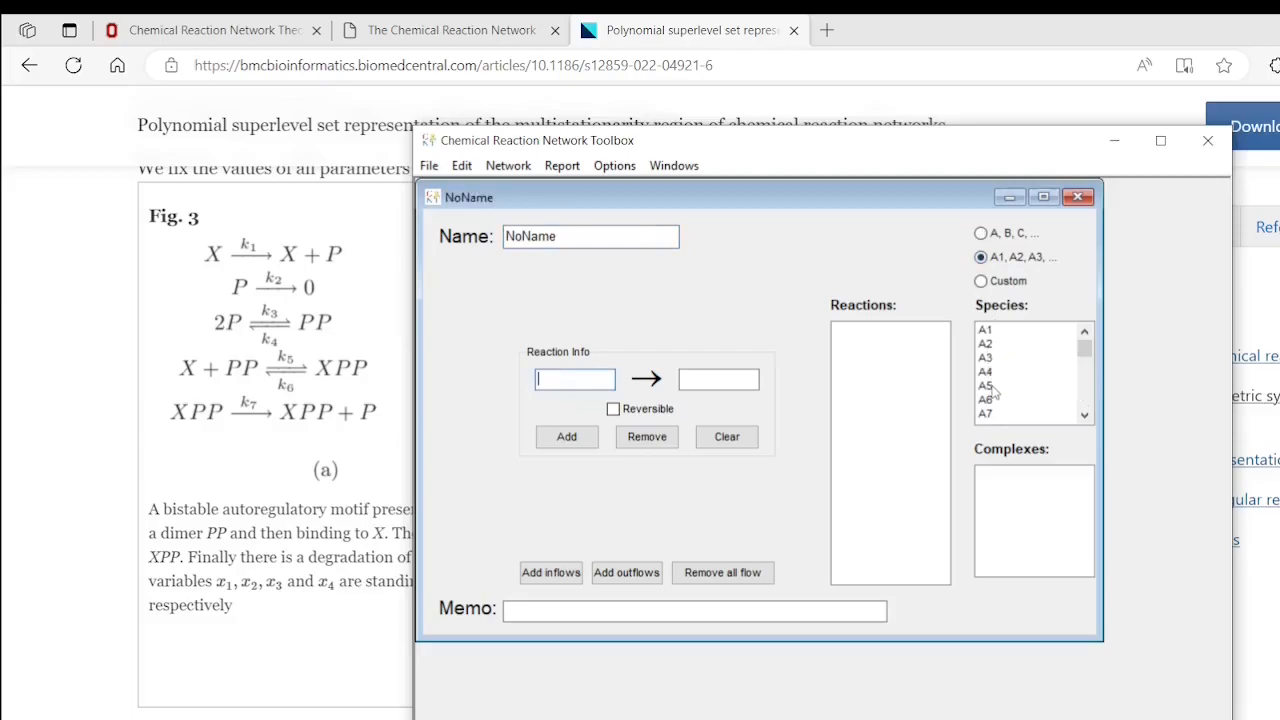
click(981, 282)
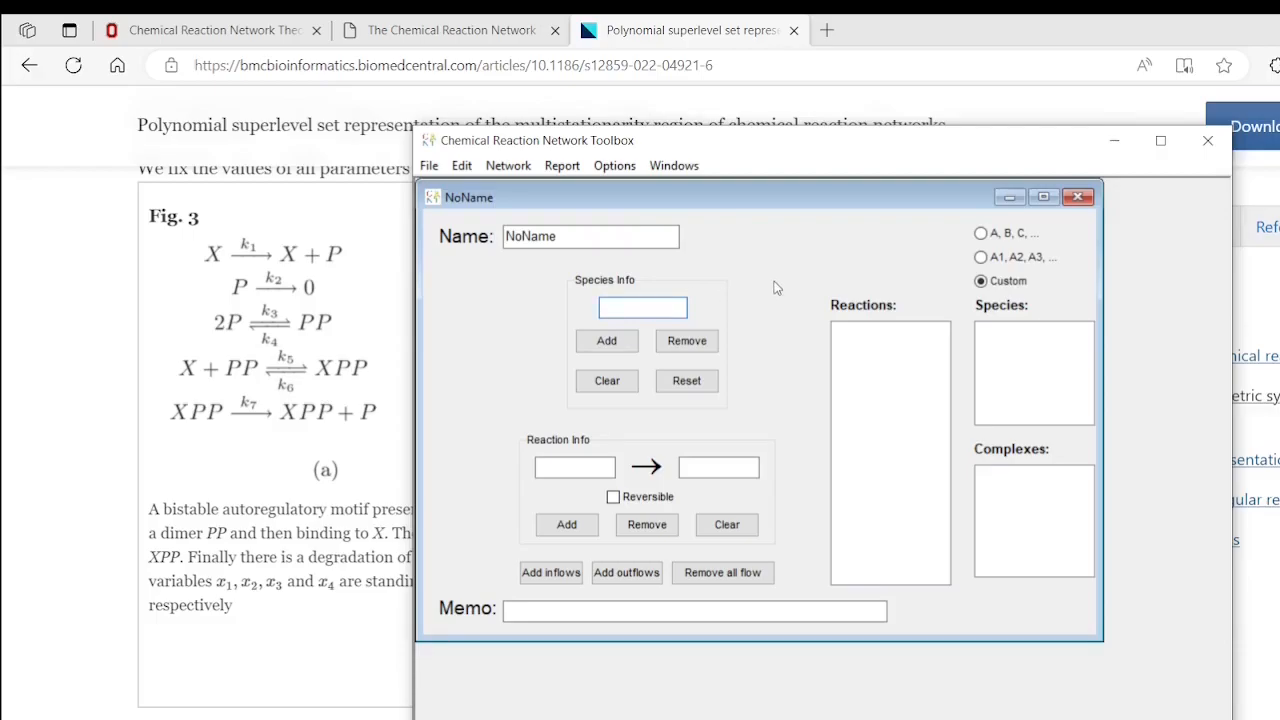
text(X)
click(604, 341)
text(P)
click(620, 341)
text(PP)
click(606, 345)
text(XPP)
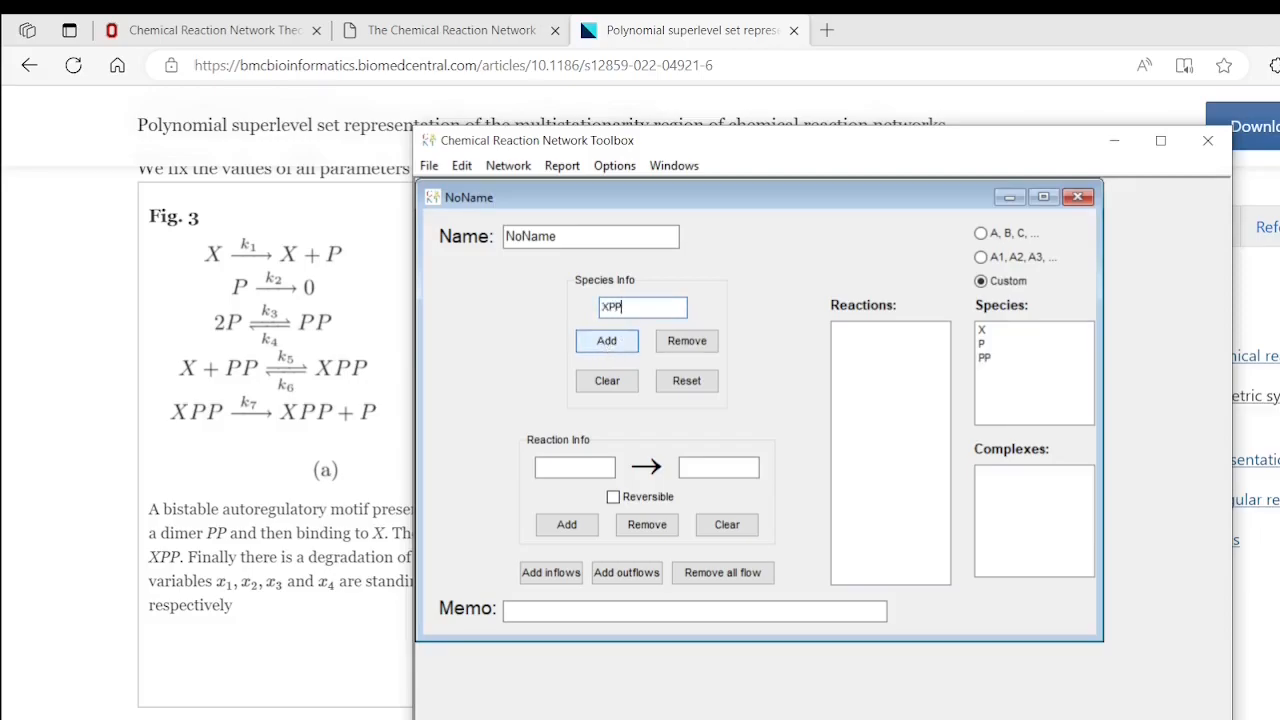
click(603, 347)
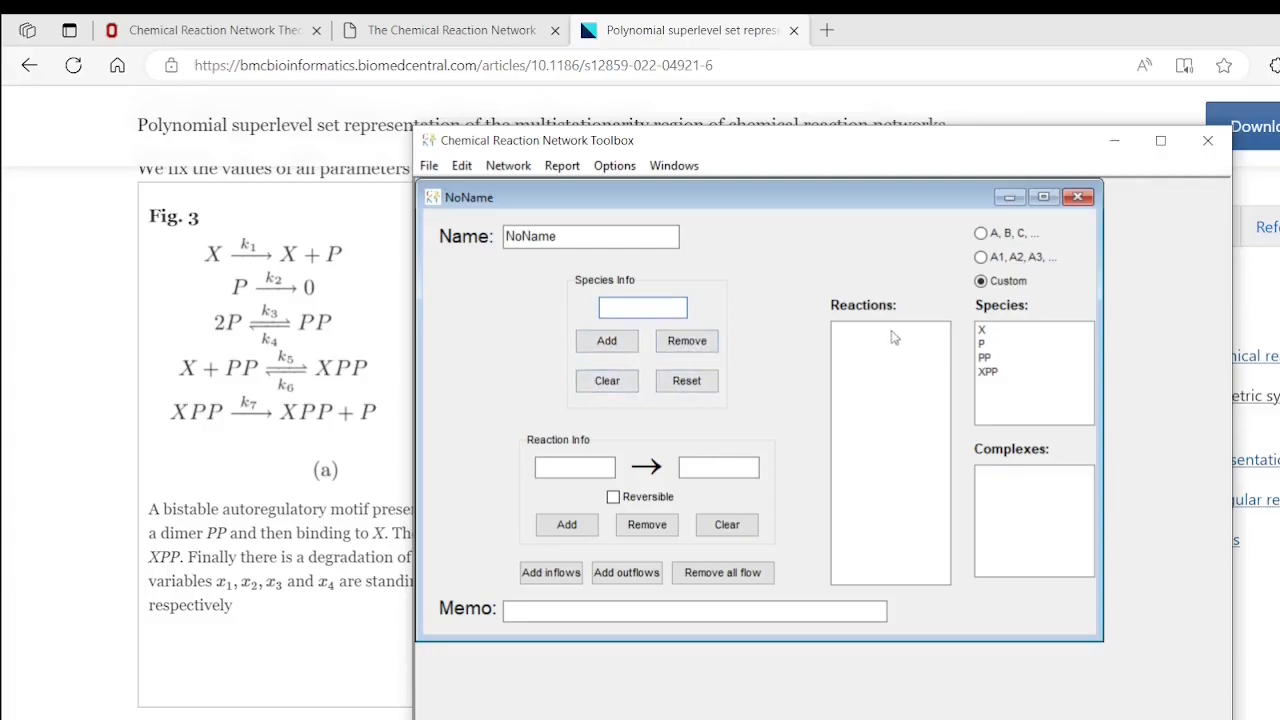
right_click(986, 333)
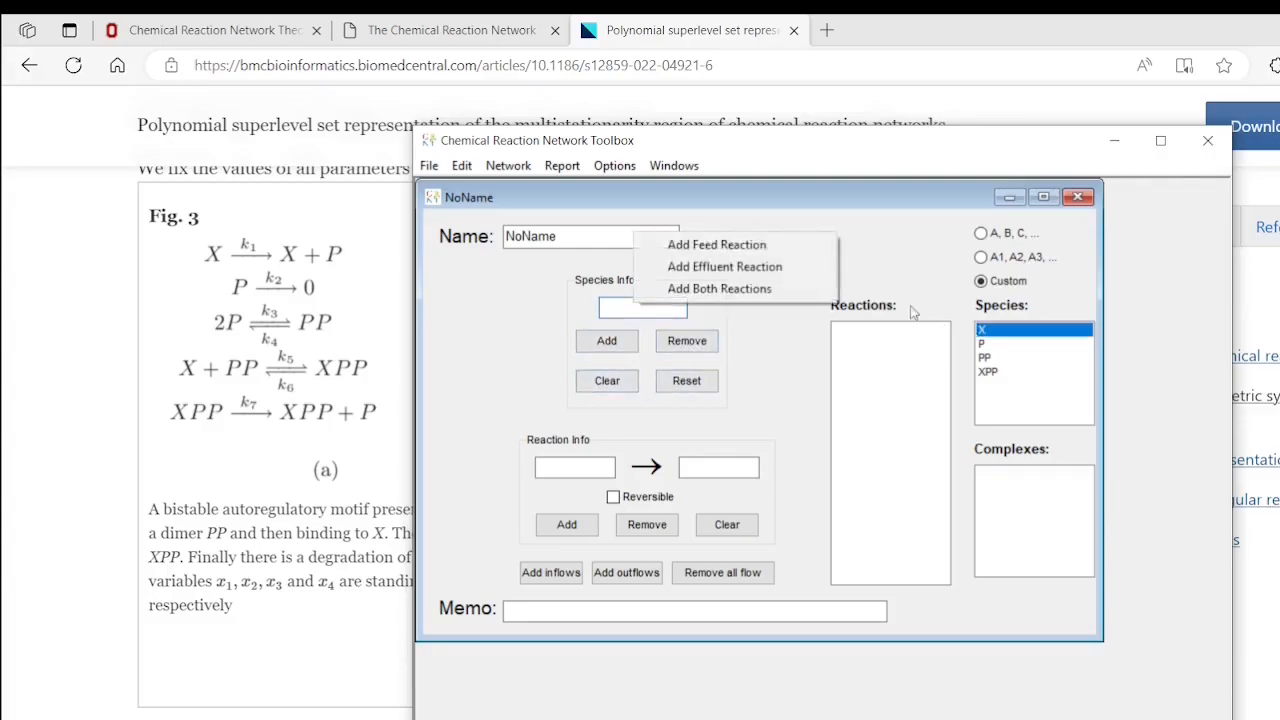
click(871, 232)
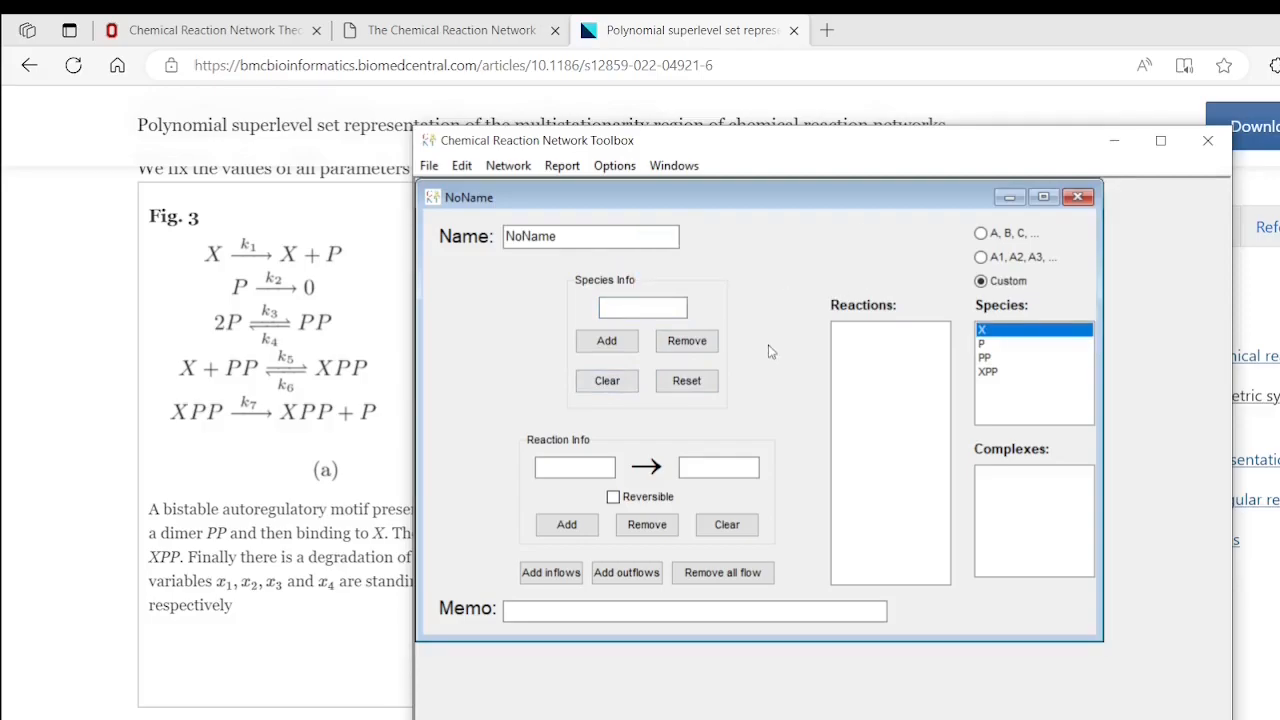
Add the one-way reactions X -> X + P and P -> 0 to the network
click(580, 468)
text(X)
text(X)
text( + P)
click(564, 530)
text(P)
text(0)
click(589, 527)
Add the reversible reaction X + PP <-> XPP to the network
text(X + PPXPP)
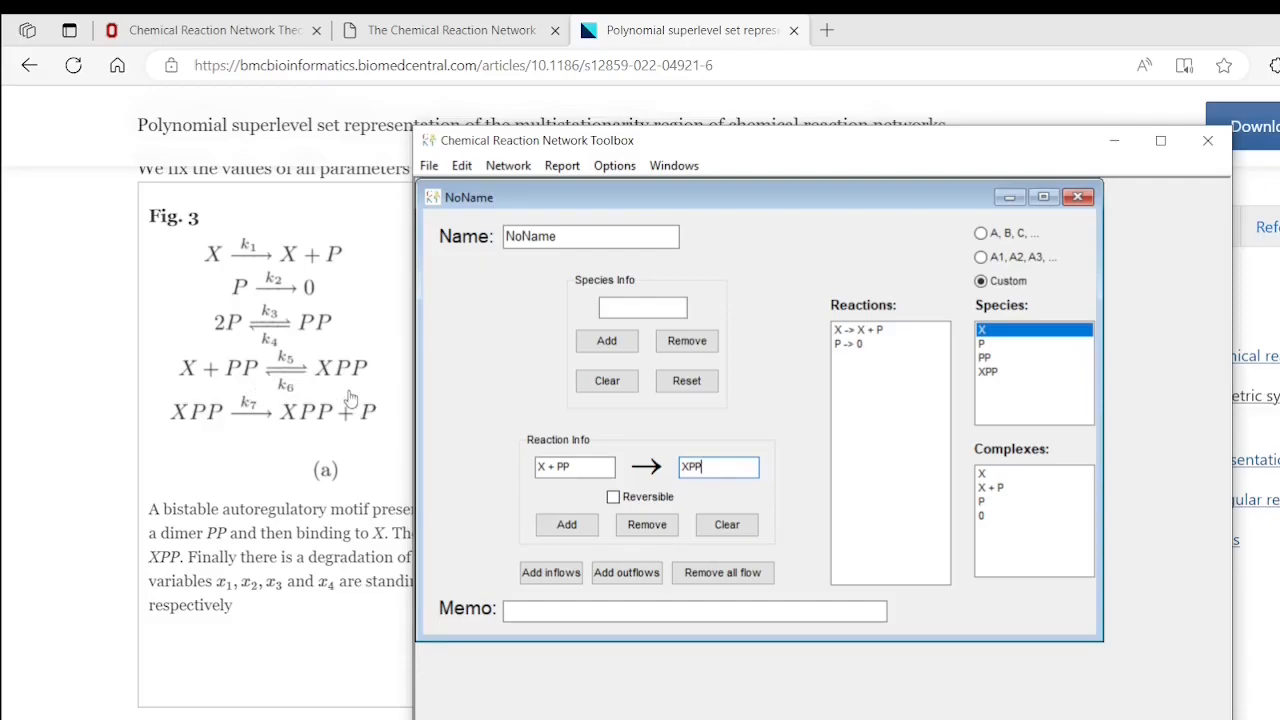
click(613, 497)
click(566, 524)
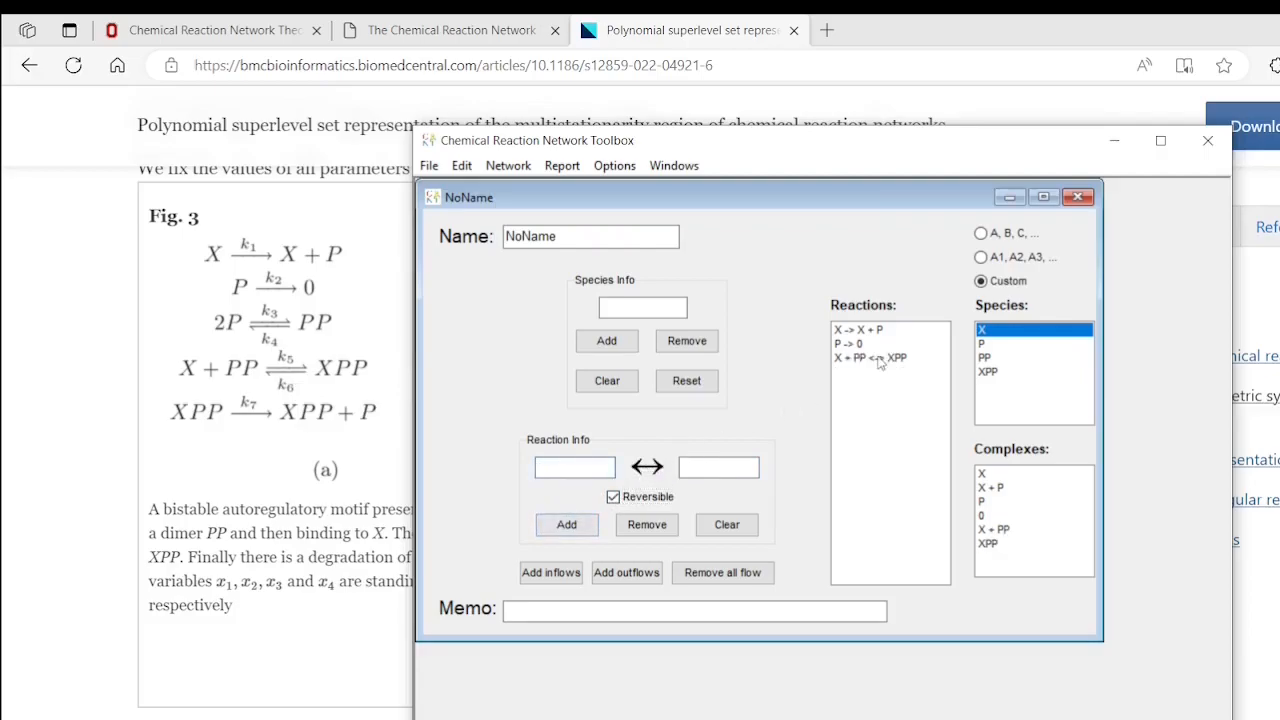
Turn off the reversible option and enter the dimerization as two one-way reactions, 2P -> PP and PP -> 2P
click(614, 497)
click(549, 466)
text(2P)
click(566, 524)
text(PP)
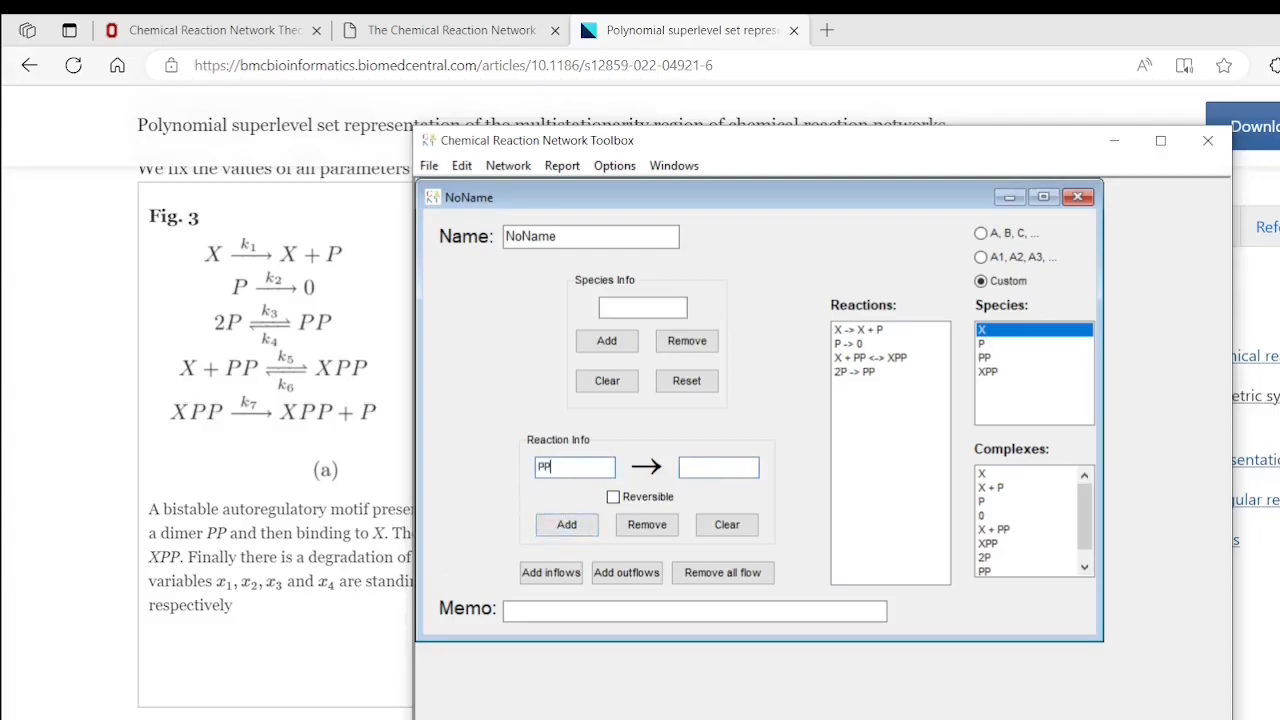
text(2P)
click(570, 526)
right_click(862, 373)
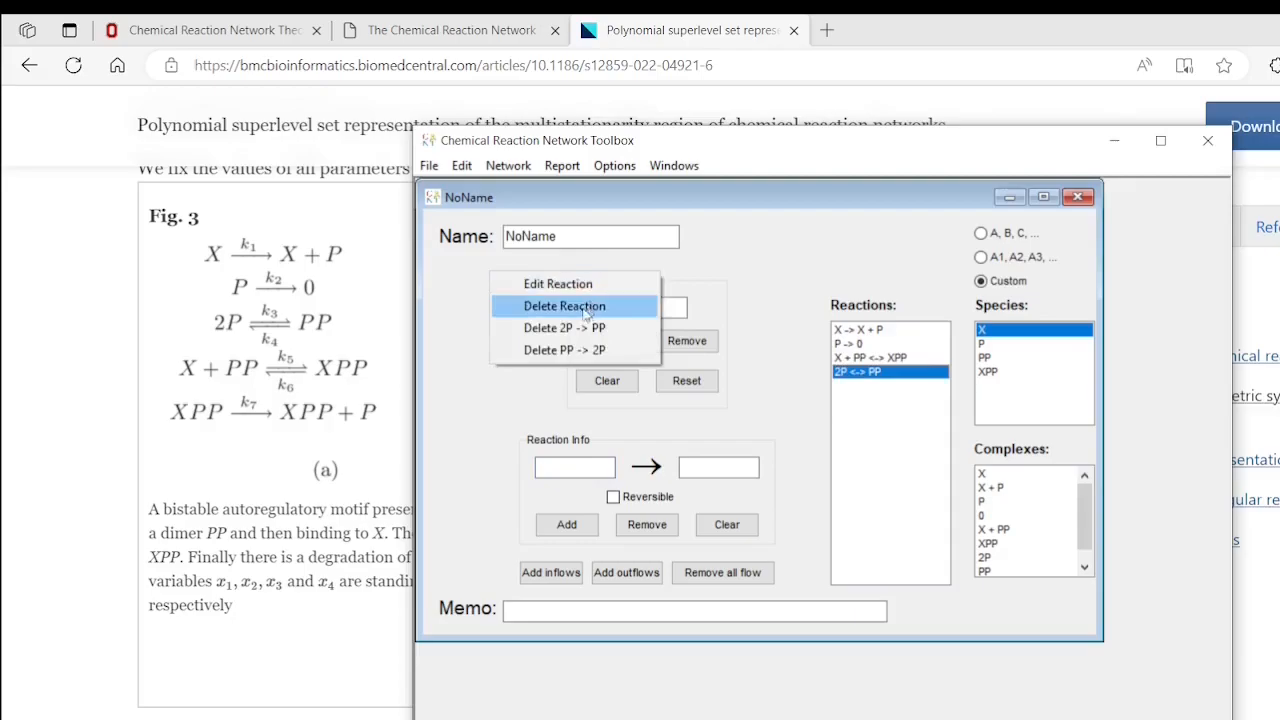
click(822, 301)
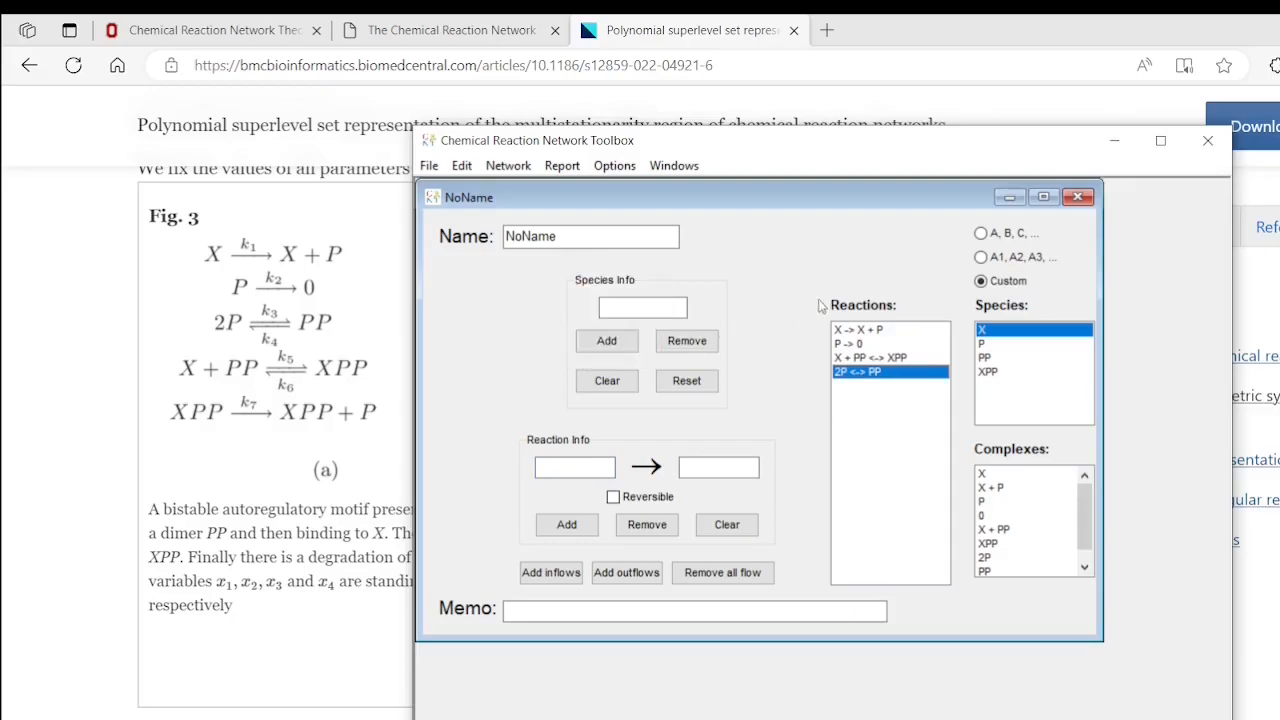
Add the one-way reaction XPP -> XPP + P to the network
click(545, 466)
text(XPP)
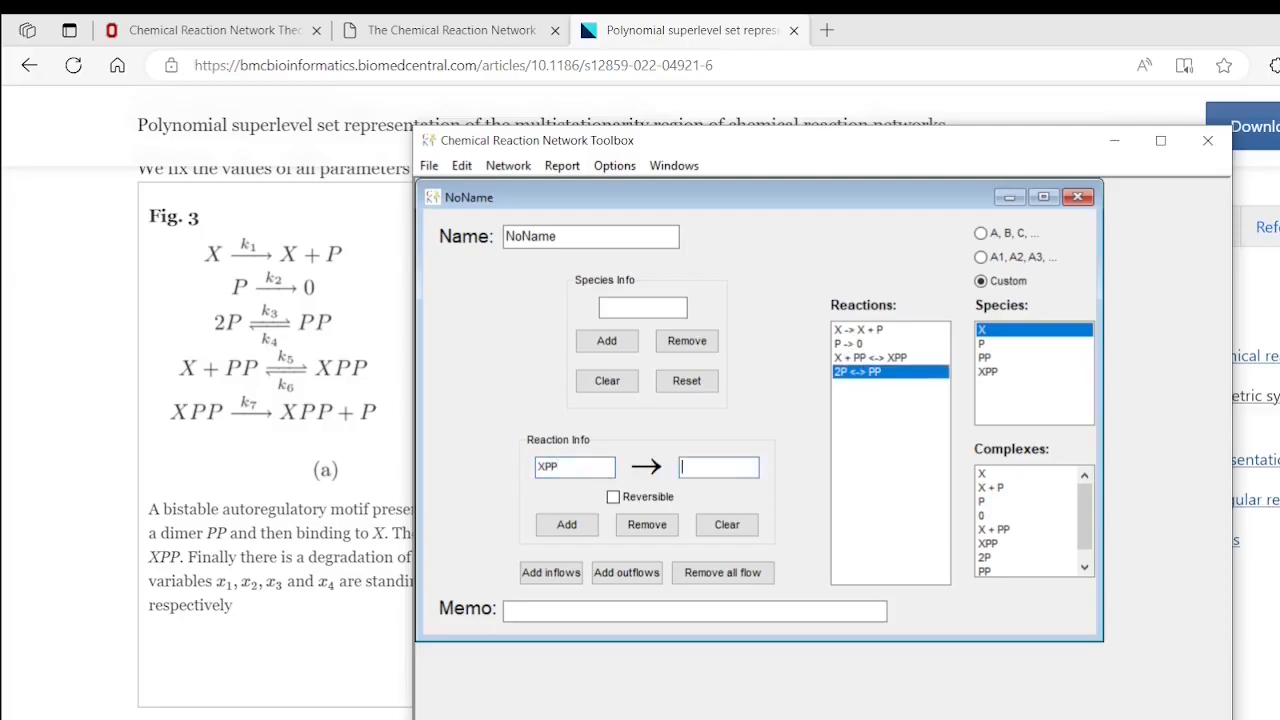
text(XPP)
click(566, 524)
Save the network as GeneRegulatoryExample in the CRNToolboxV2.35_11112018 folder and check the file there
click(427, 167)
click(478, 290)
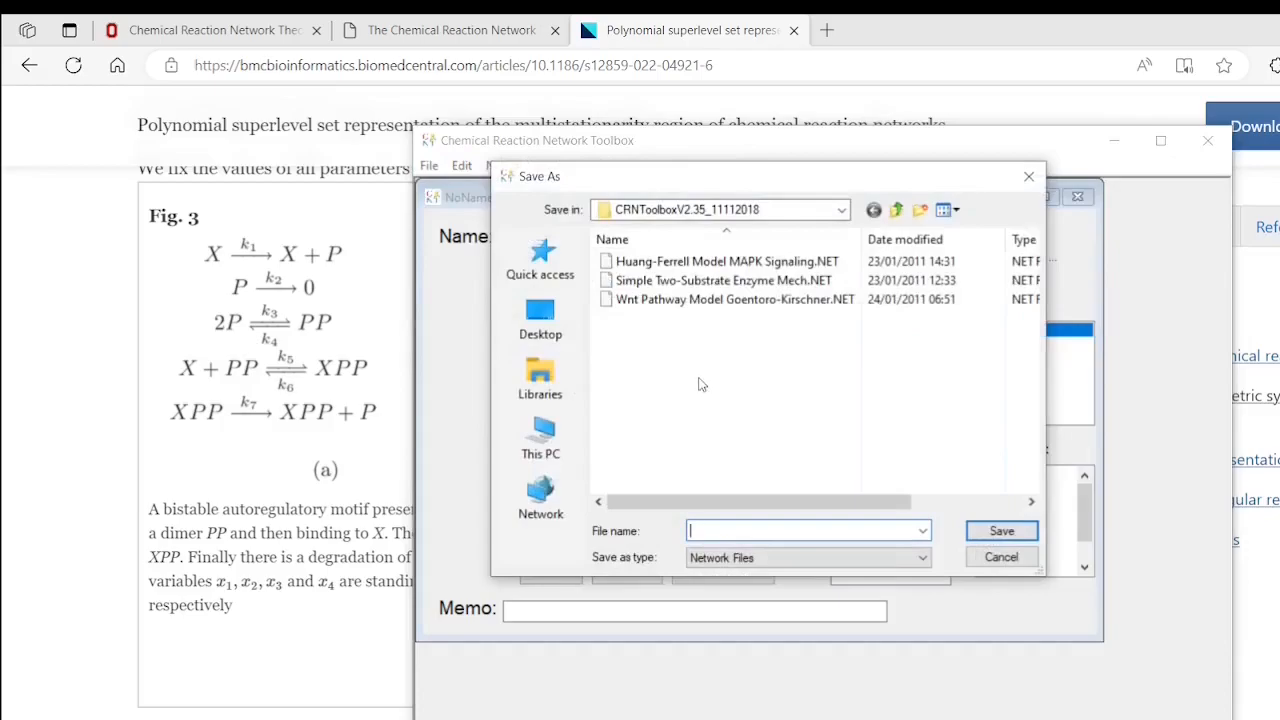
text(GeneRegulatoryExample)
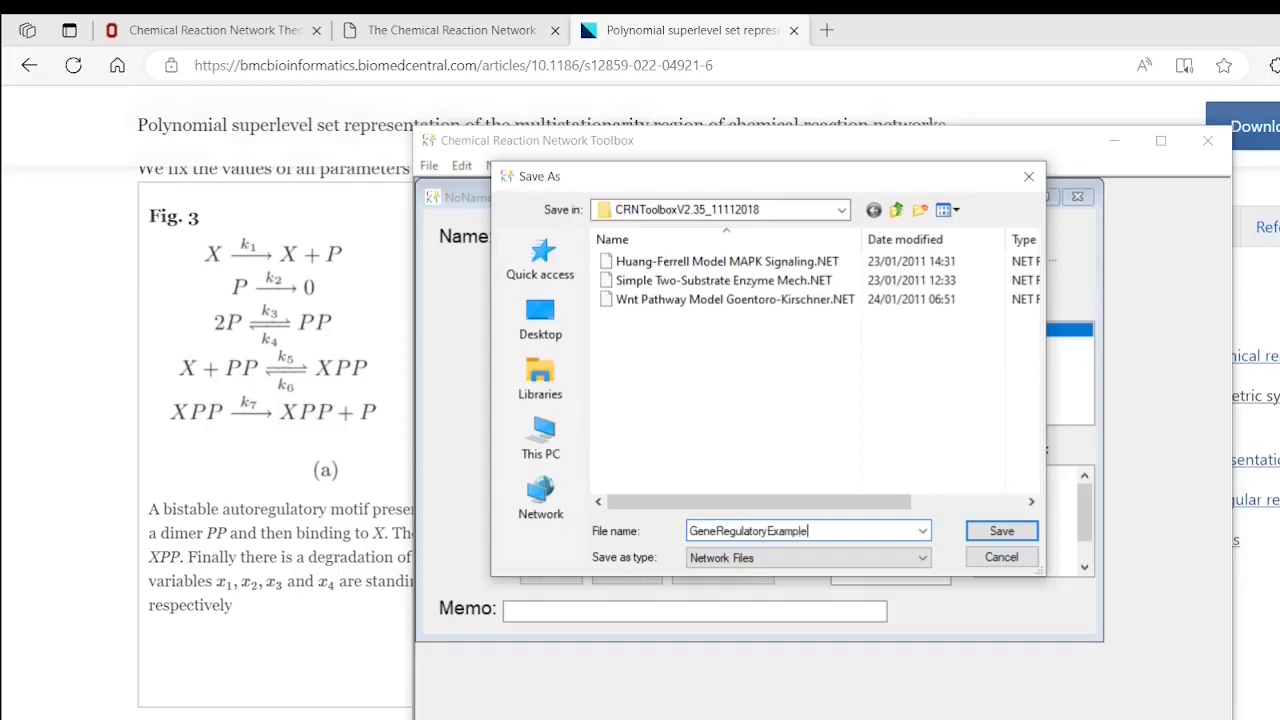
key(Return)
click(687, 381)
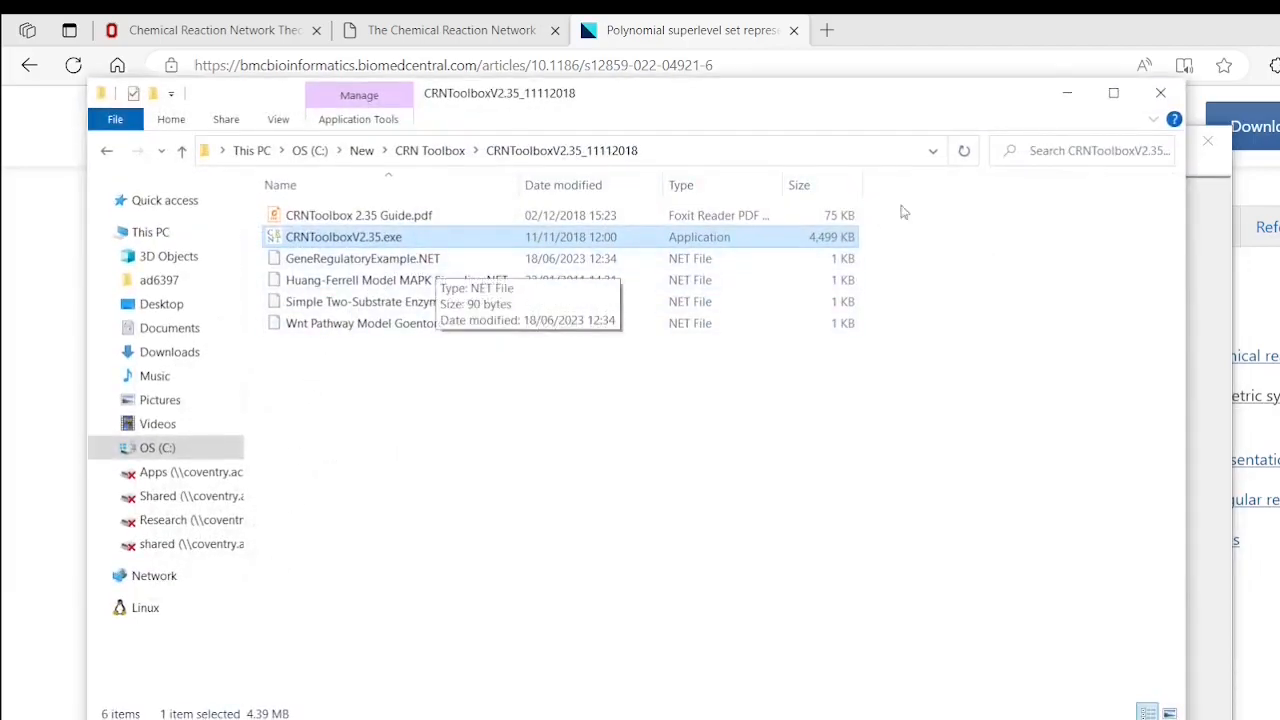
click(1066, 93)
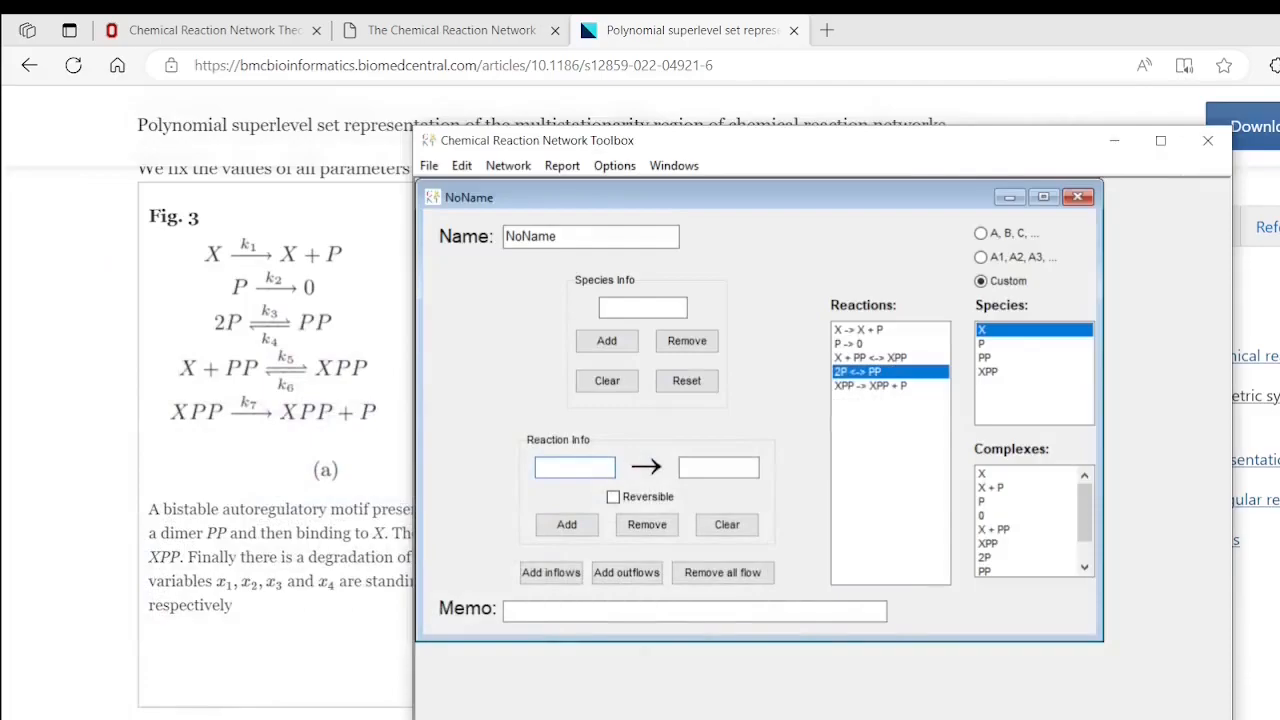
Clear the browser off the desktop and reposition the toolbox window, keeping the network window open at its normal size
click(1279, 30)
drag(761, 126, 520, 103)
click(813, 154)
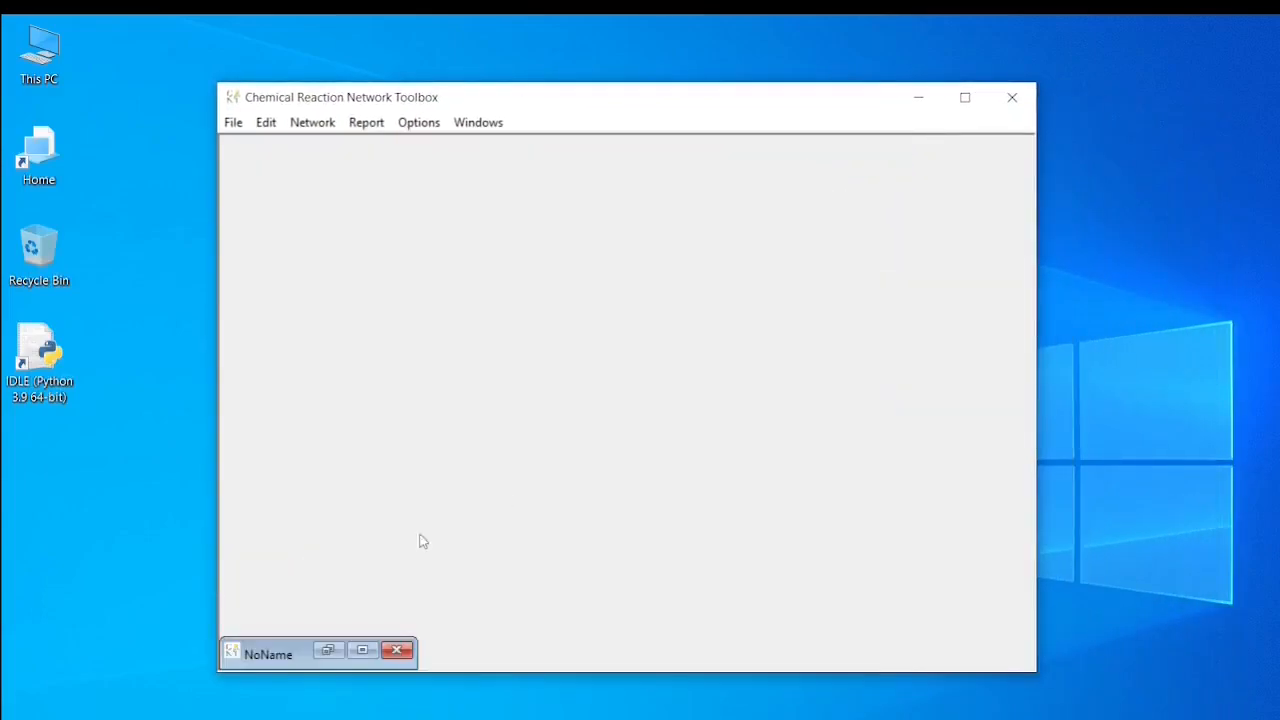
click(334, 656)
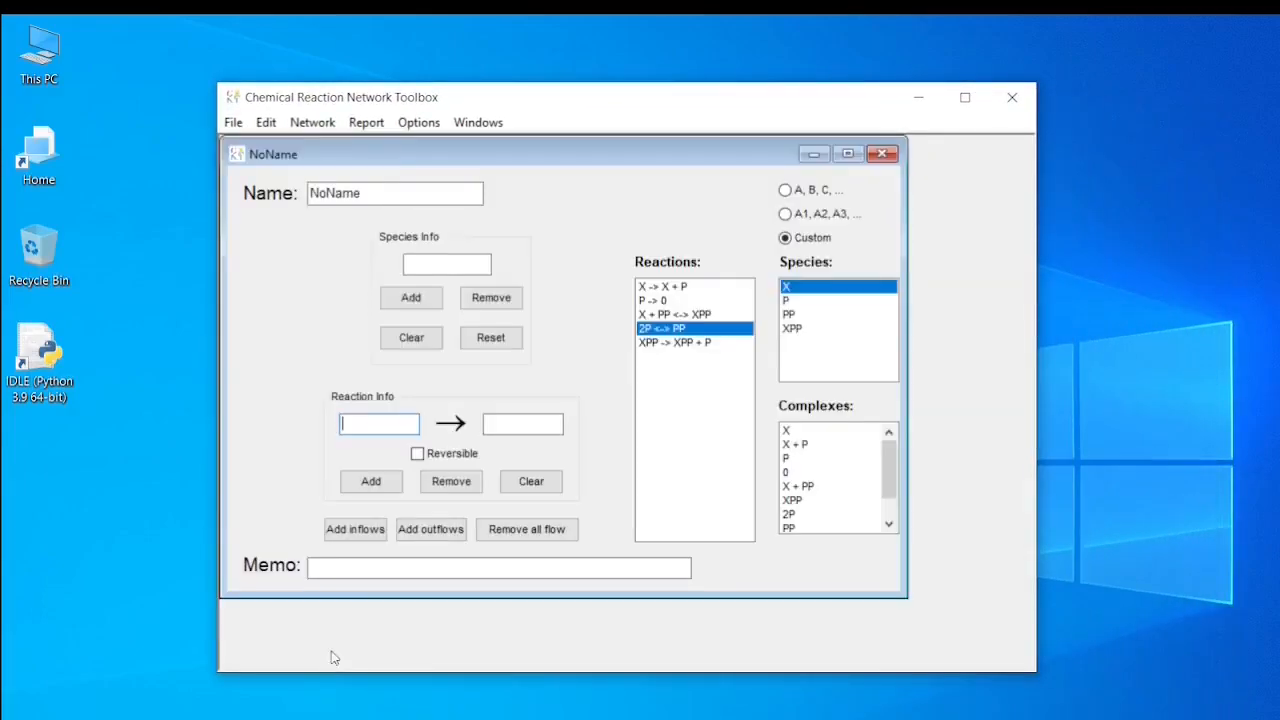
click(848, 153)
click(1008, 124)
click(232, 122)
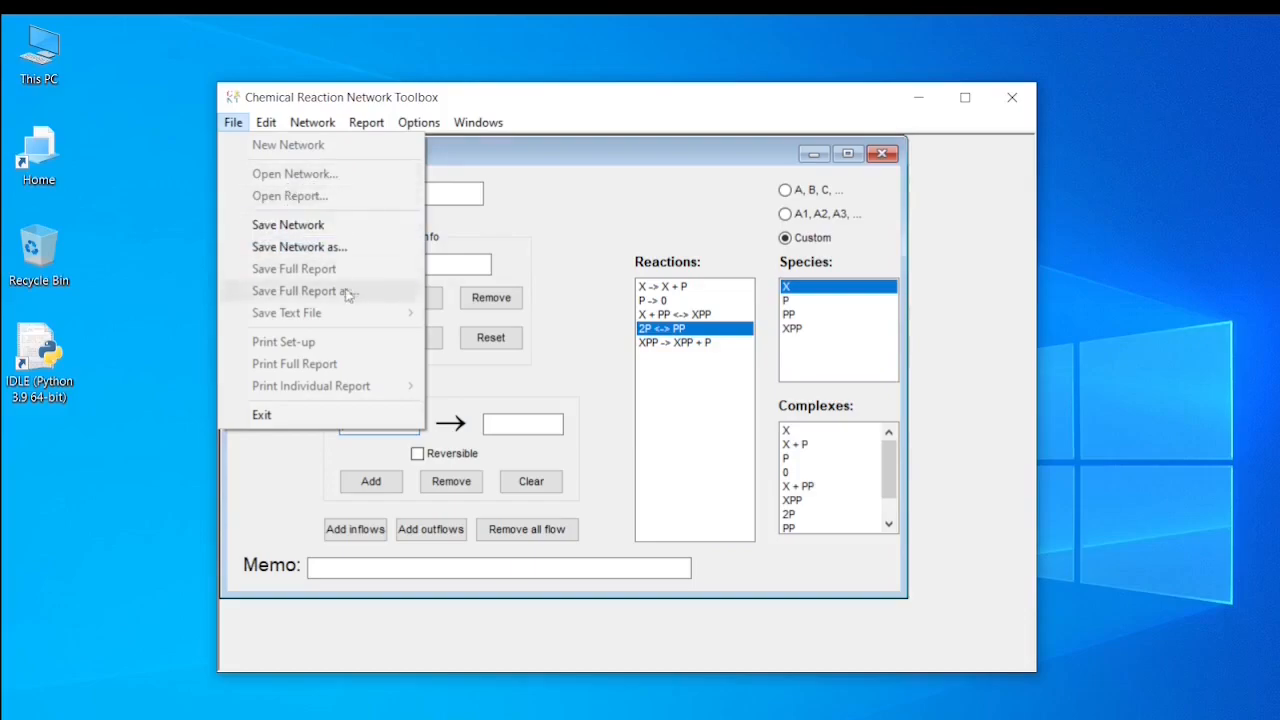
click(594, 163)
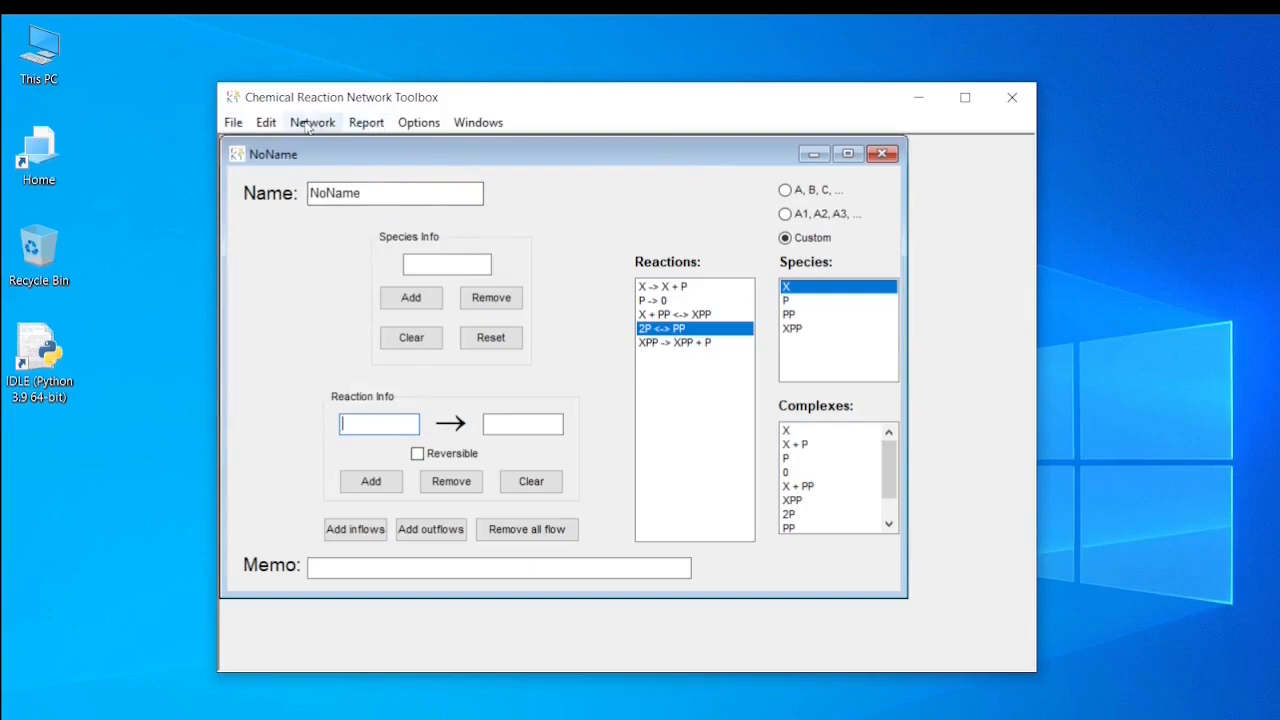
Write the Basic Report for the network and read through its linkage classes, deficiency information, analysis and references
click(366, 124)
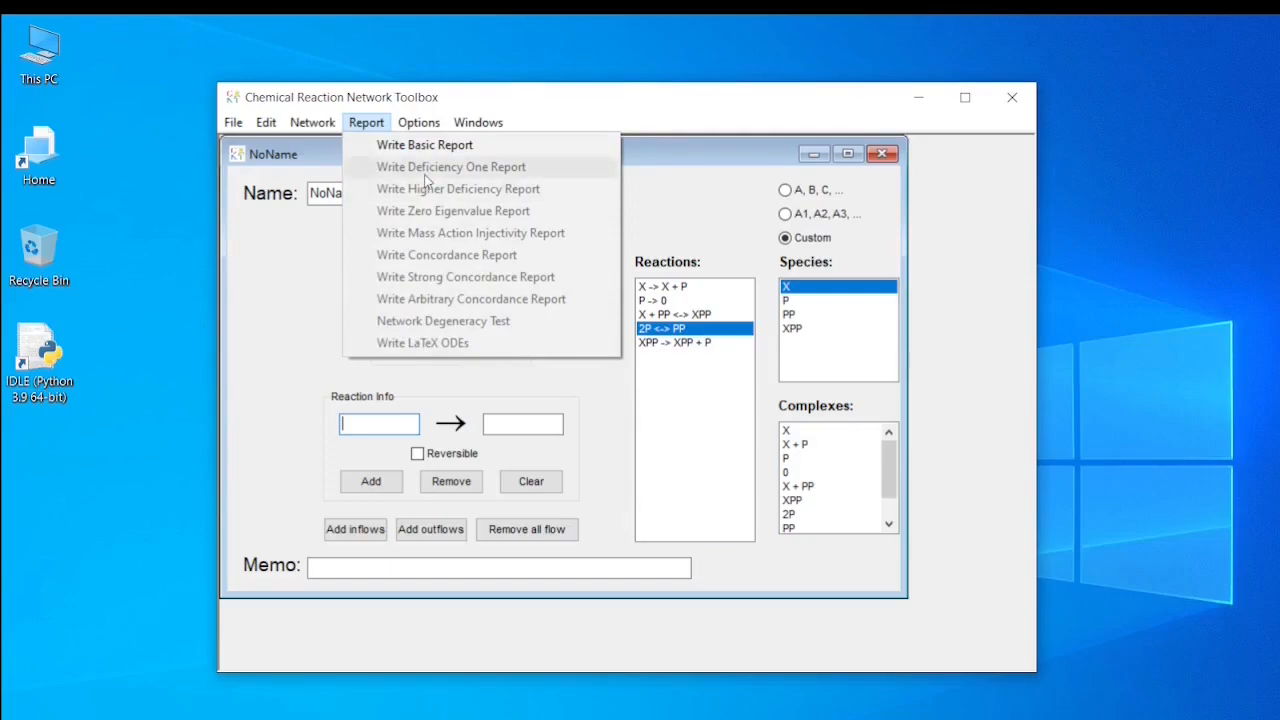
click(427, 145)
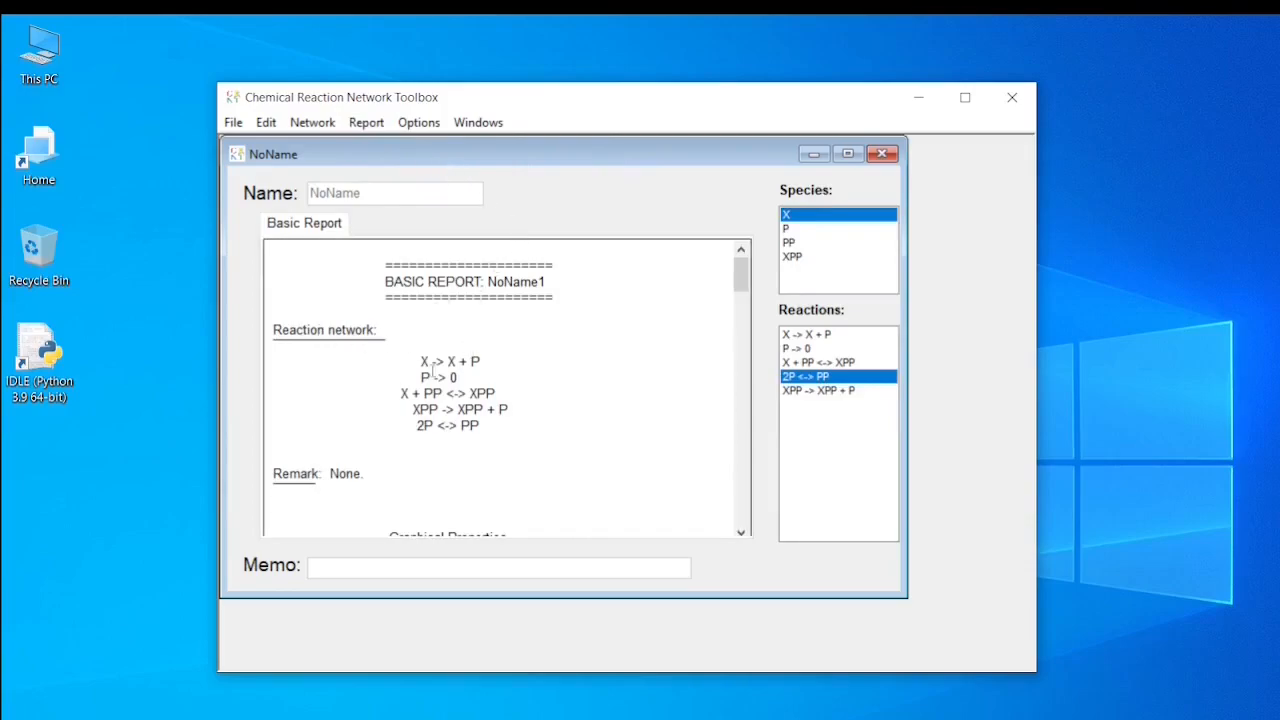
scroll(343, 416, down, 6)
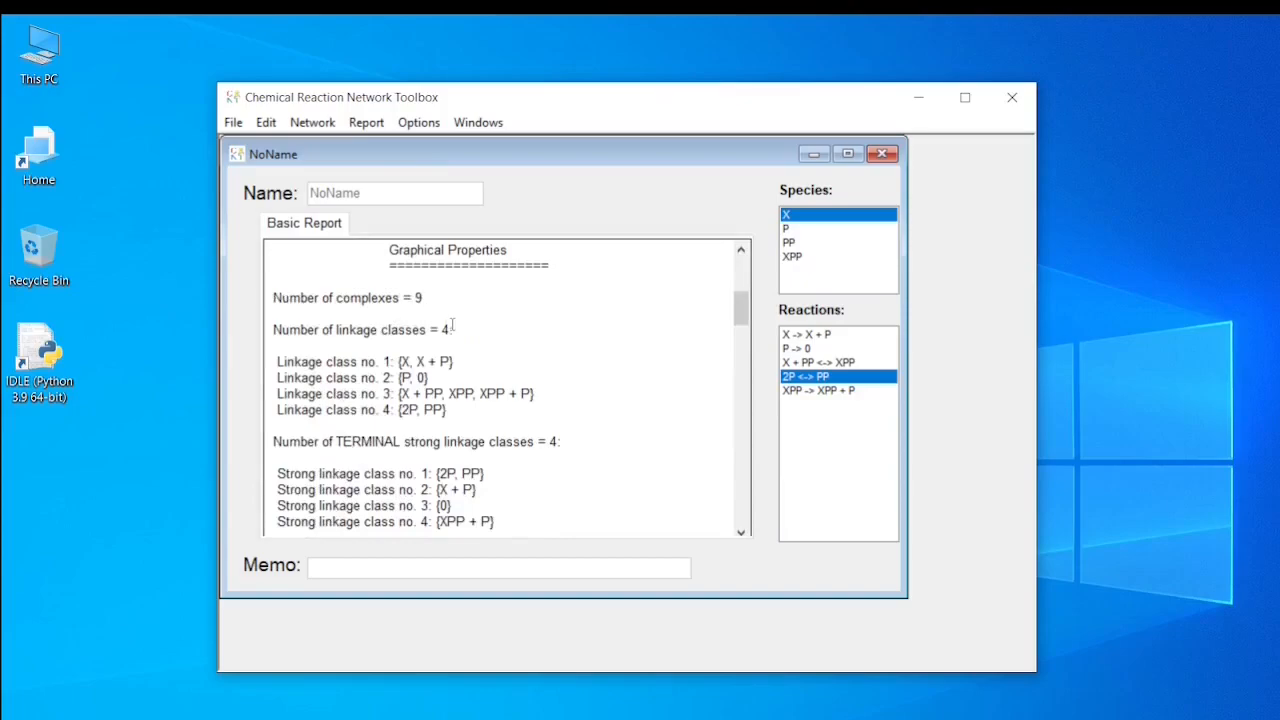
scroll(351, 344, down, 1)
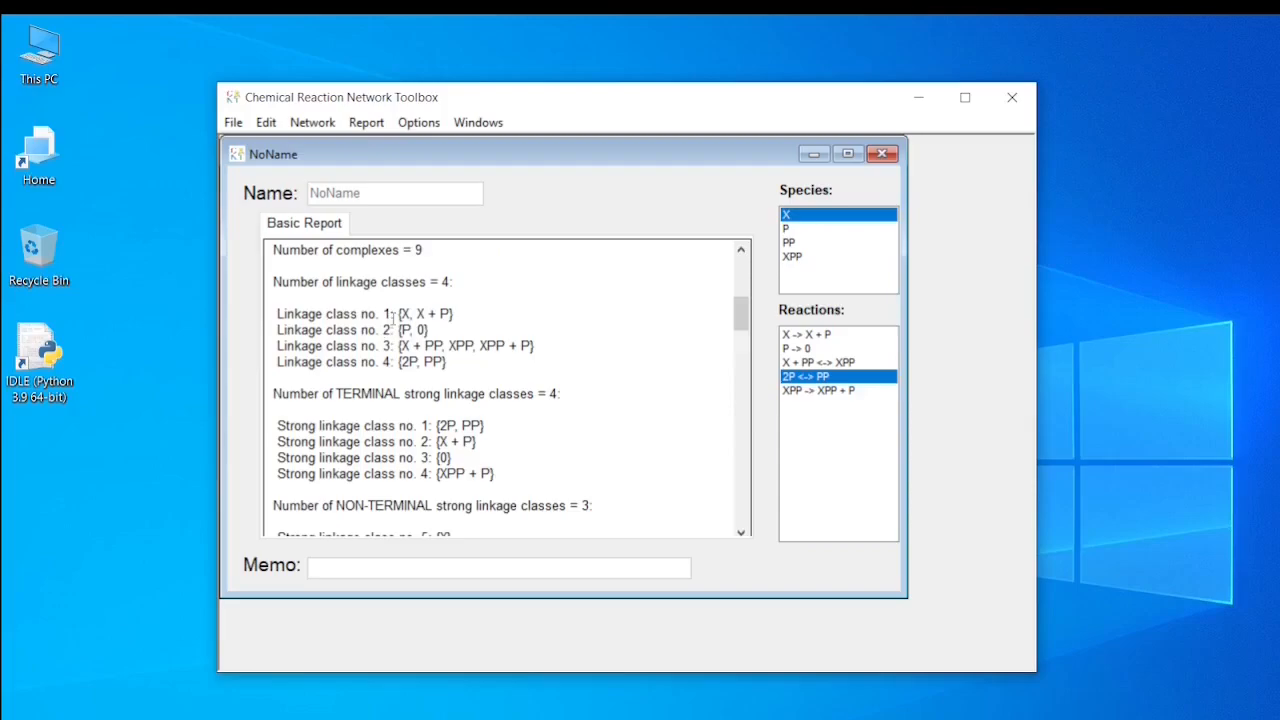
scroll(394, 318, down, 2)
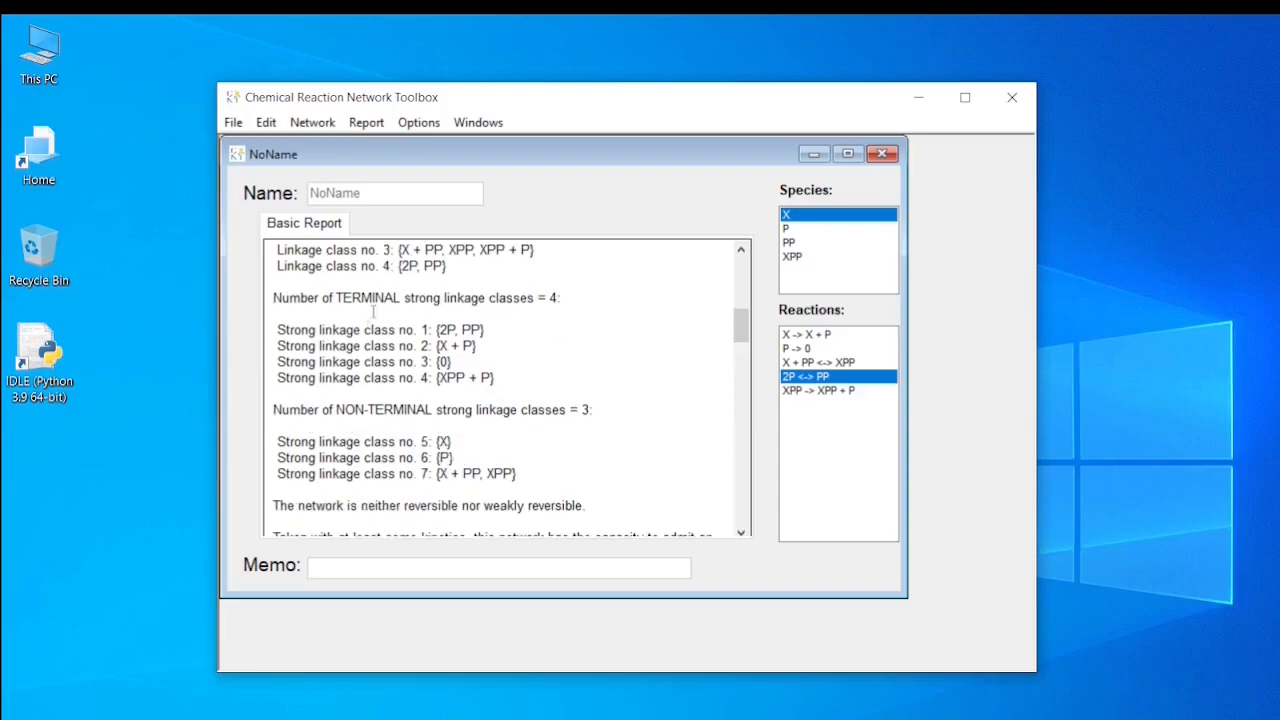
scroll(398, 330, down, 2)
scroll(398, 372, down, 3)
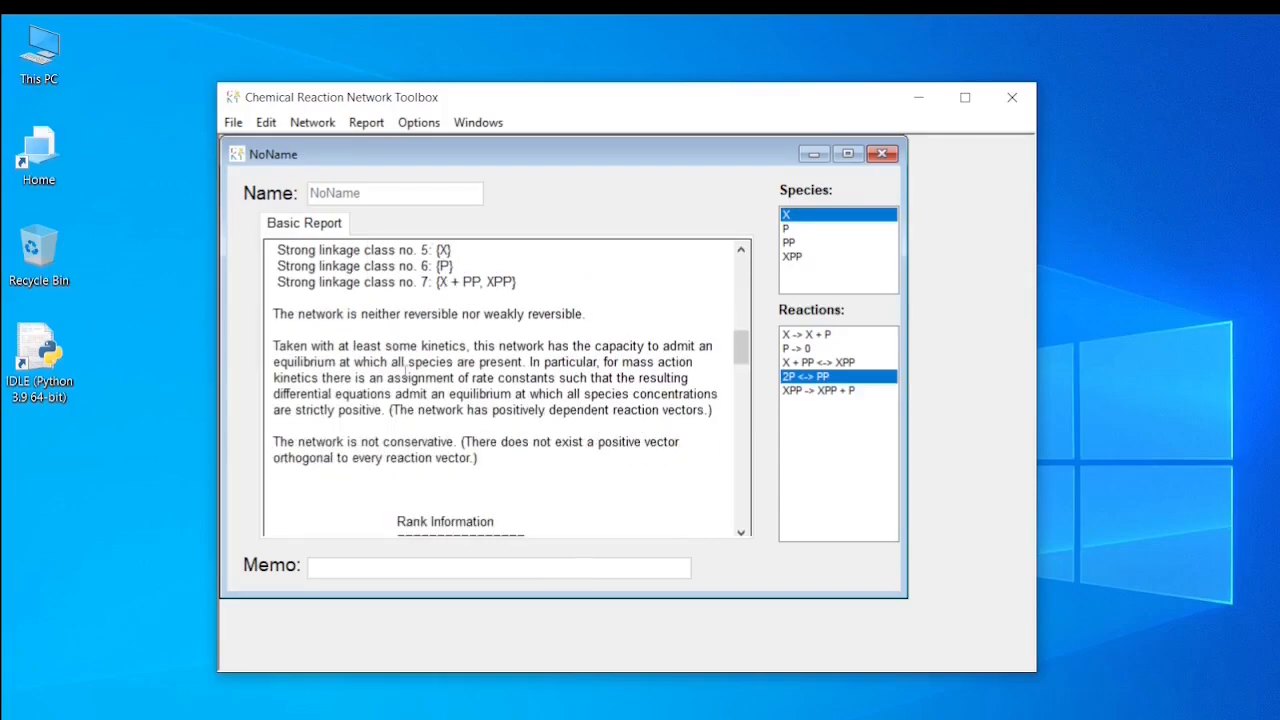
scroll(384, 357, up, 1)
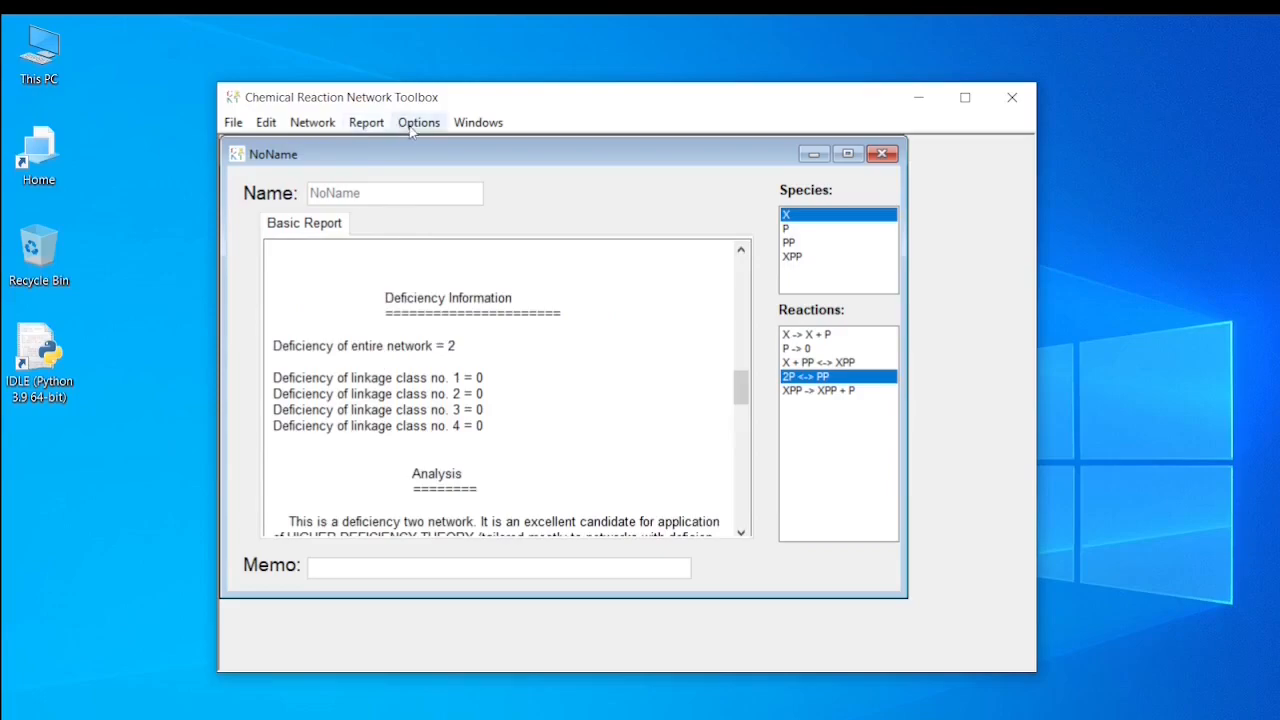
click(367, 132)
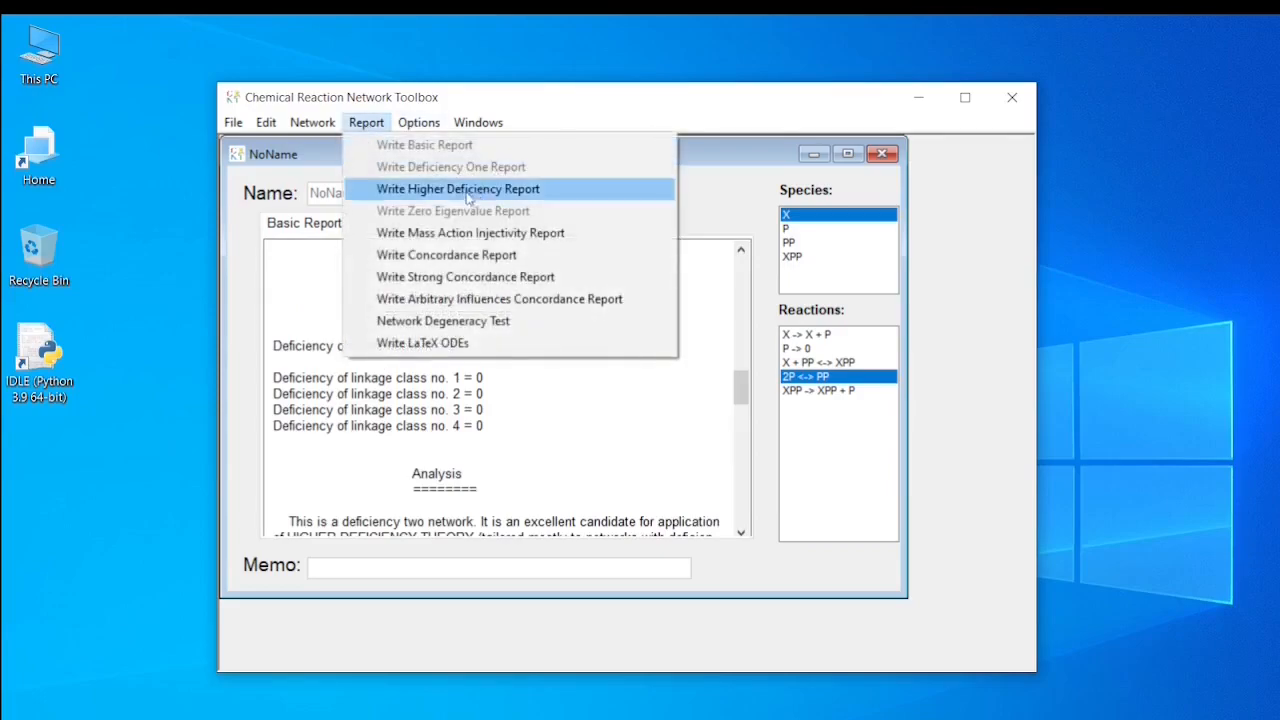
drag(747, 380, 746, 512)
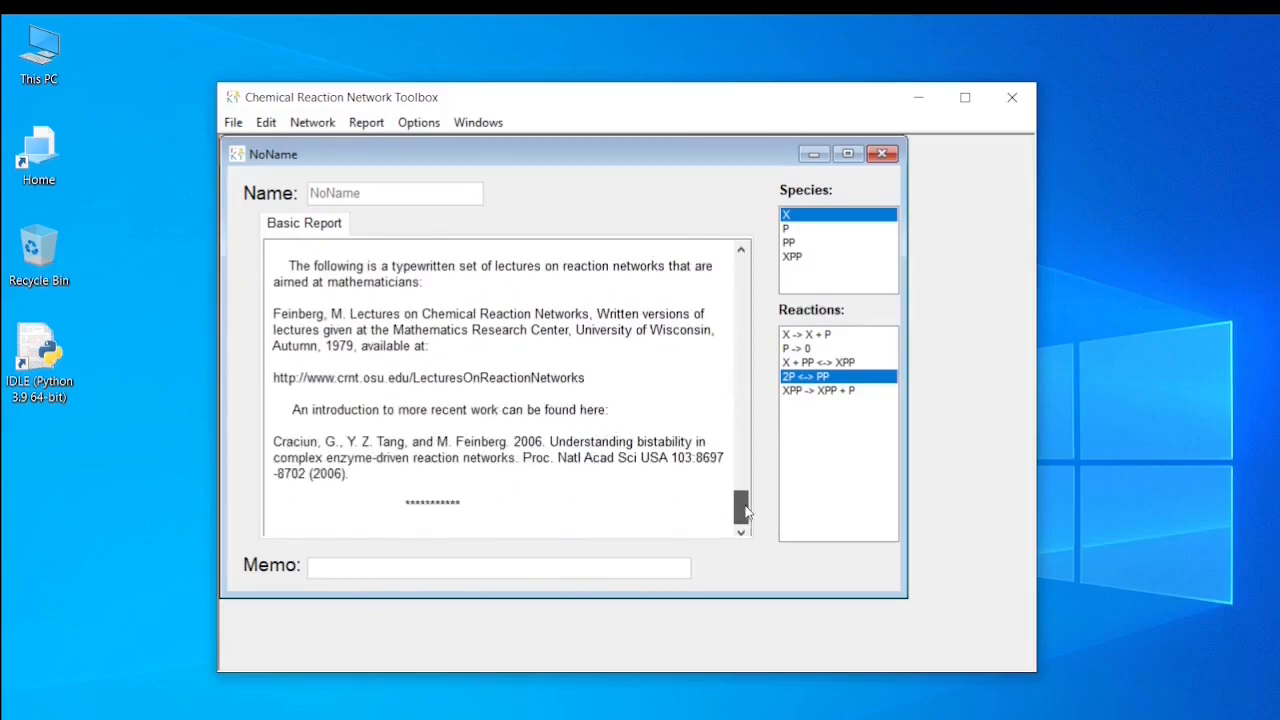
drag(745, 510, 741, 268)
Write the Higher Deficiency Report and examine the reaction rate constants in its multiple steady states example
click(366, 122)
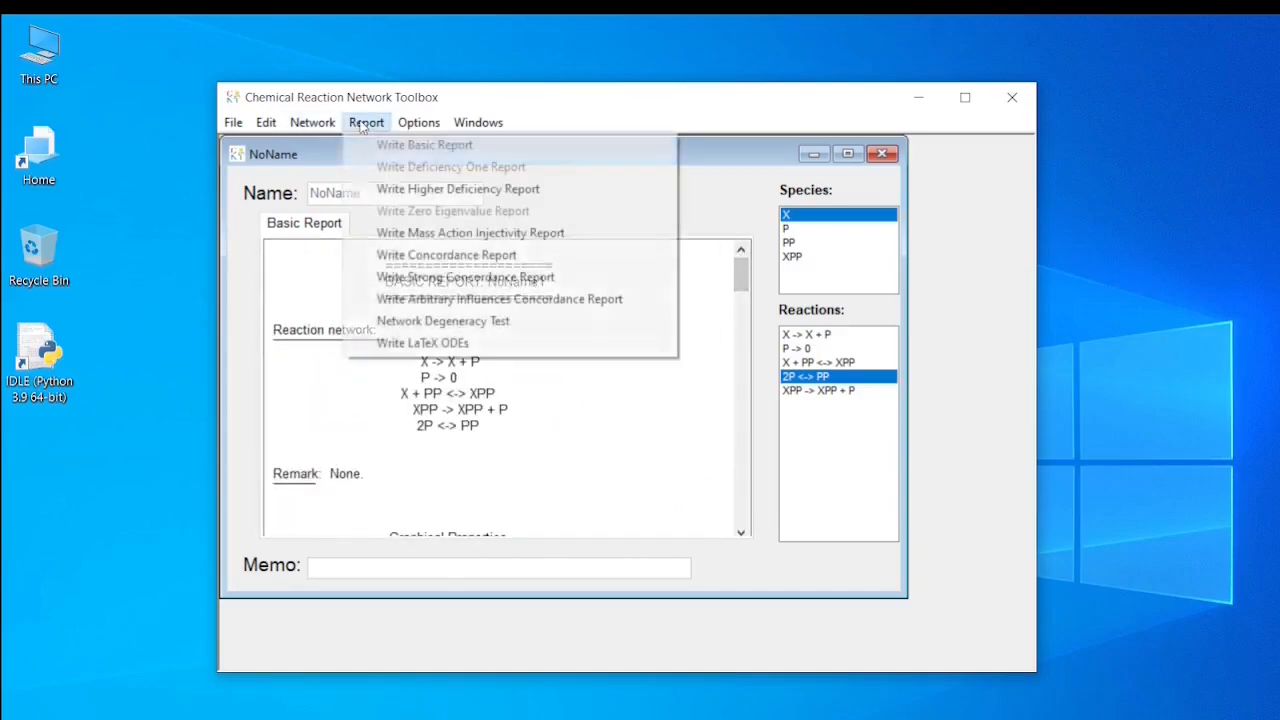
click(428, 190)
drag(745, 275, 744, 325)
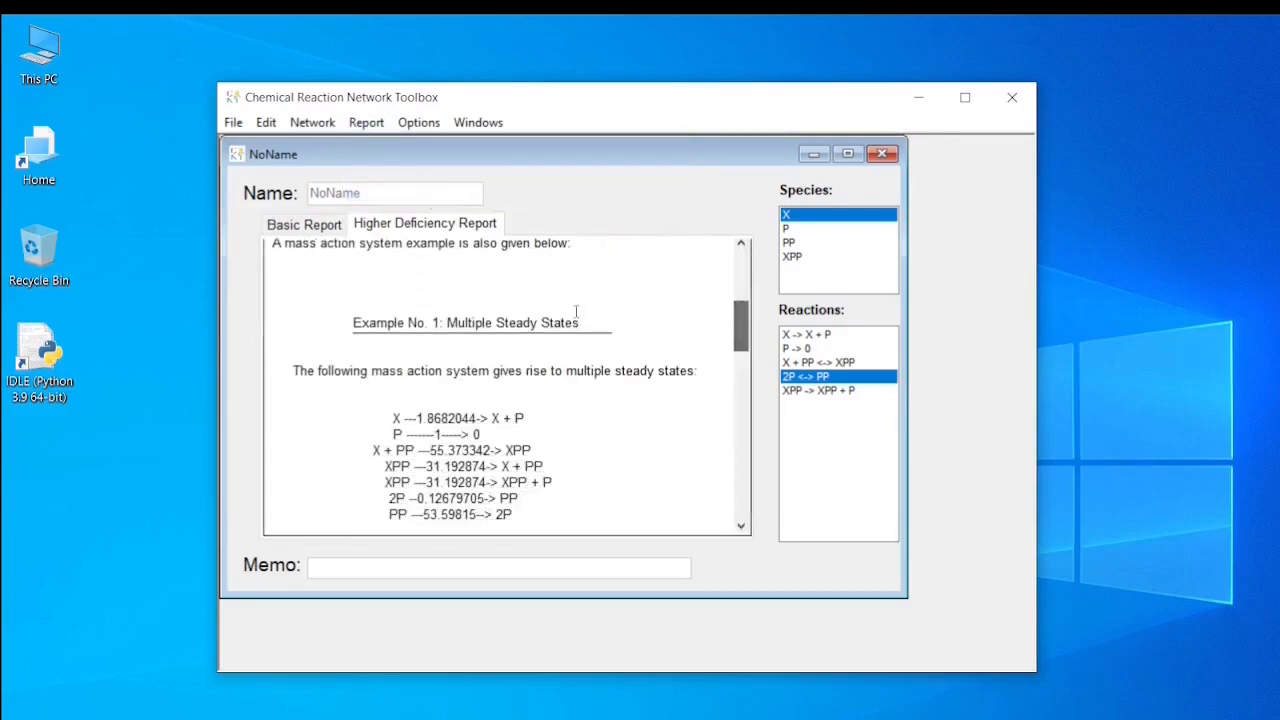
drag(444, 322, 584, 322)
scroll(520, 362, down, 1)
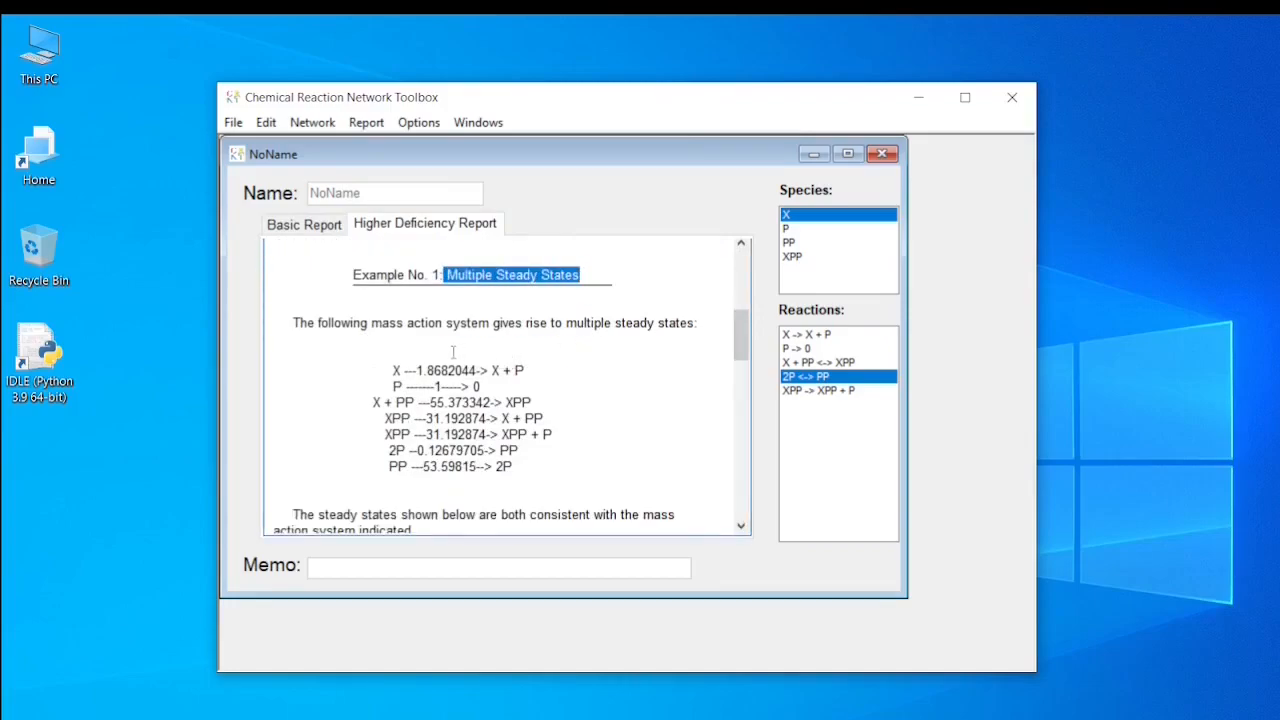
drag(416, 370, 481, 370)
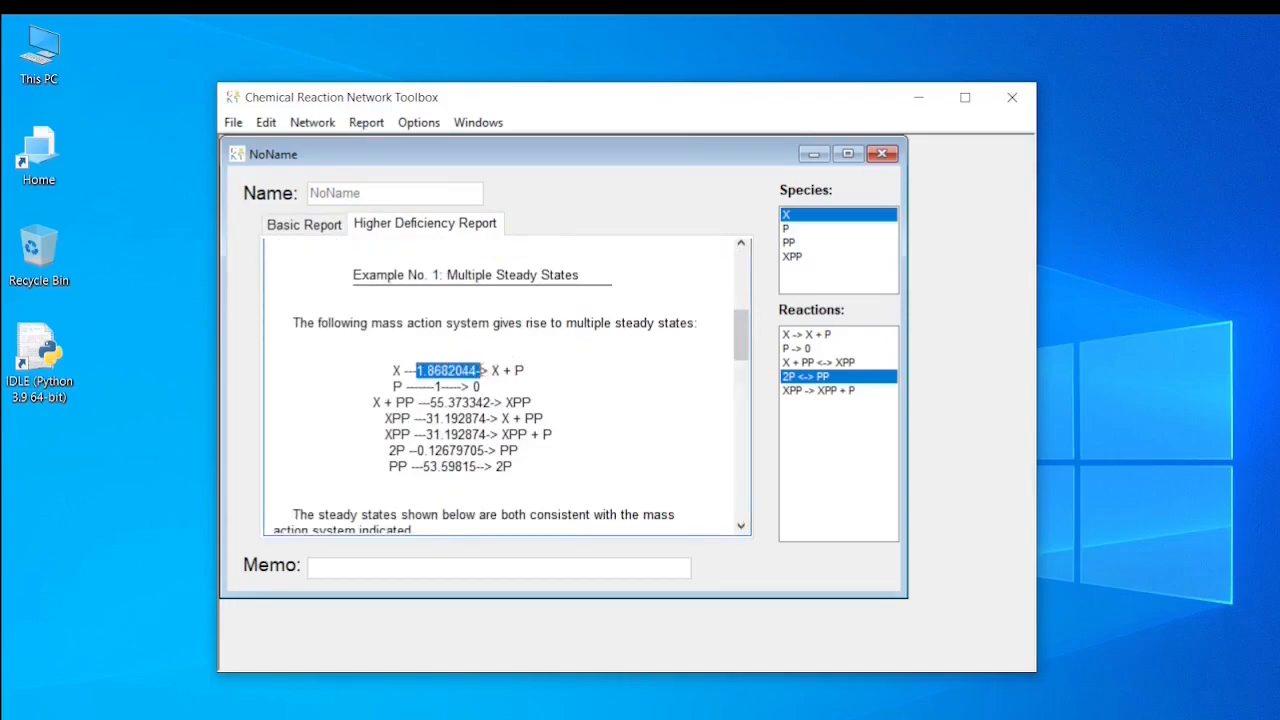
click(544, 472)
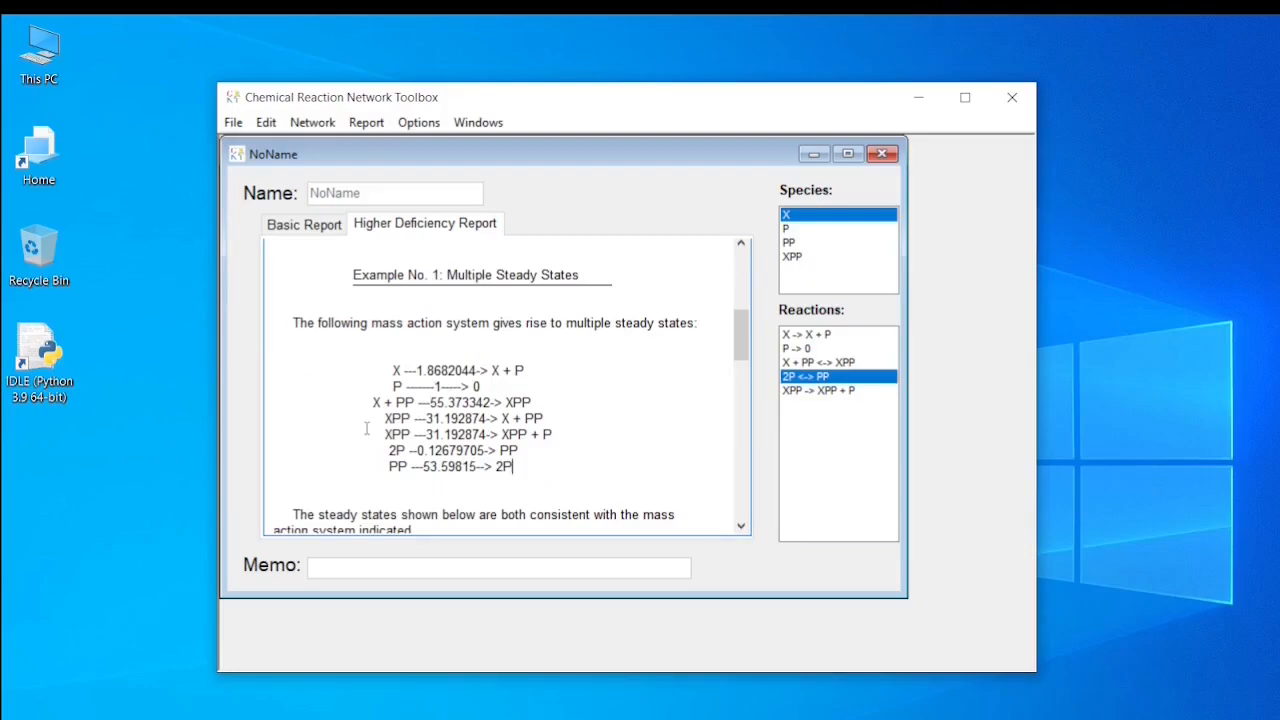
drag(389, 451, 520, 465)
drag(386, 467, 518, 462)
click(436, 451)
Examine the species concentrations, eigenvalues and stability of both steady states in the Higher Deficiency Report
scroll(568, 434, down, 3)
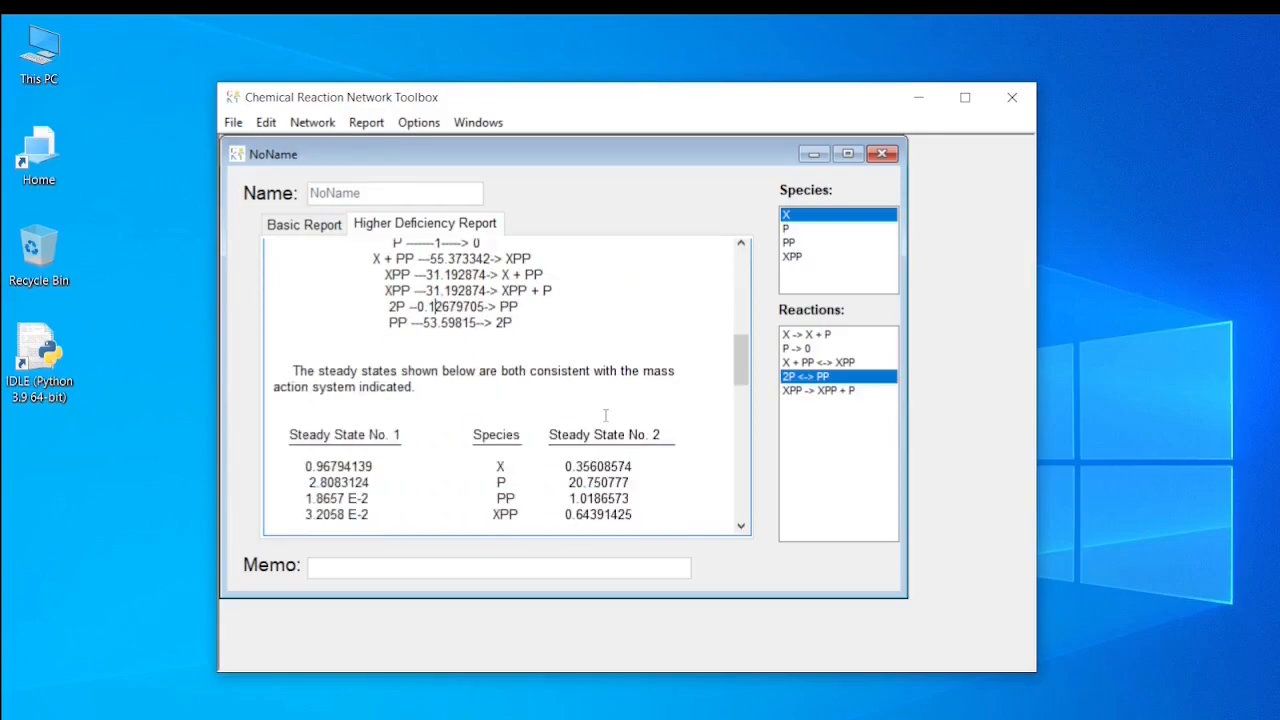
scroll(607, 415, down, 1)
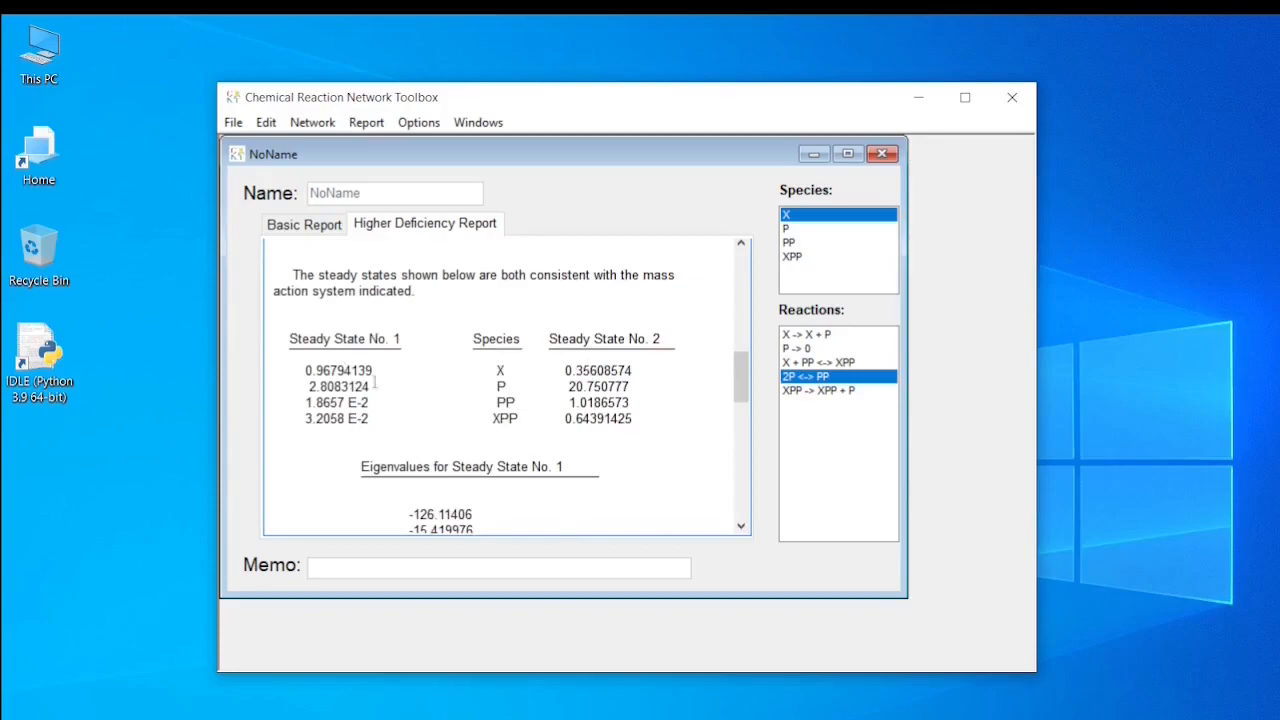
scroll(440, 341, up, 5)
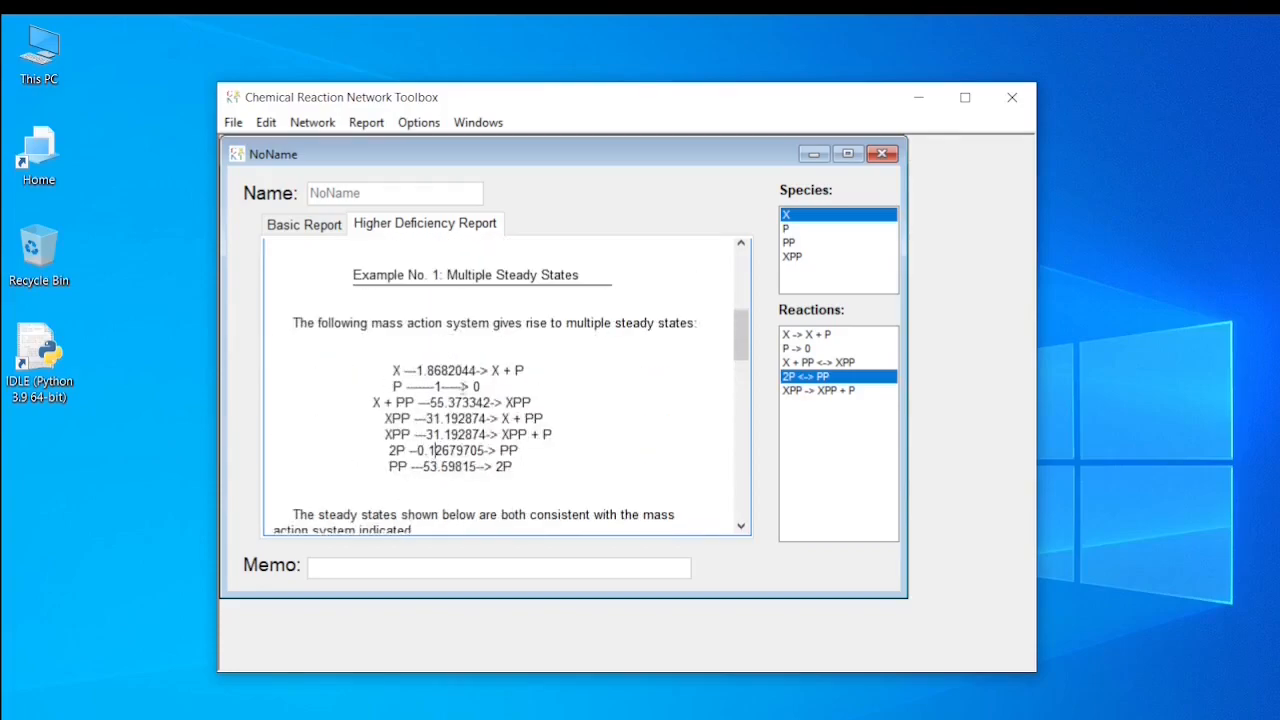
scroll(438, 405, down, 6)
scroll(441, 411, down, 9)
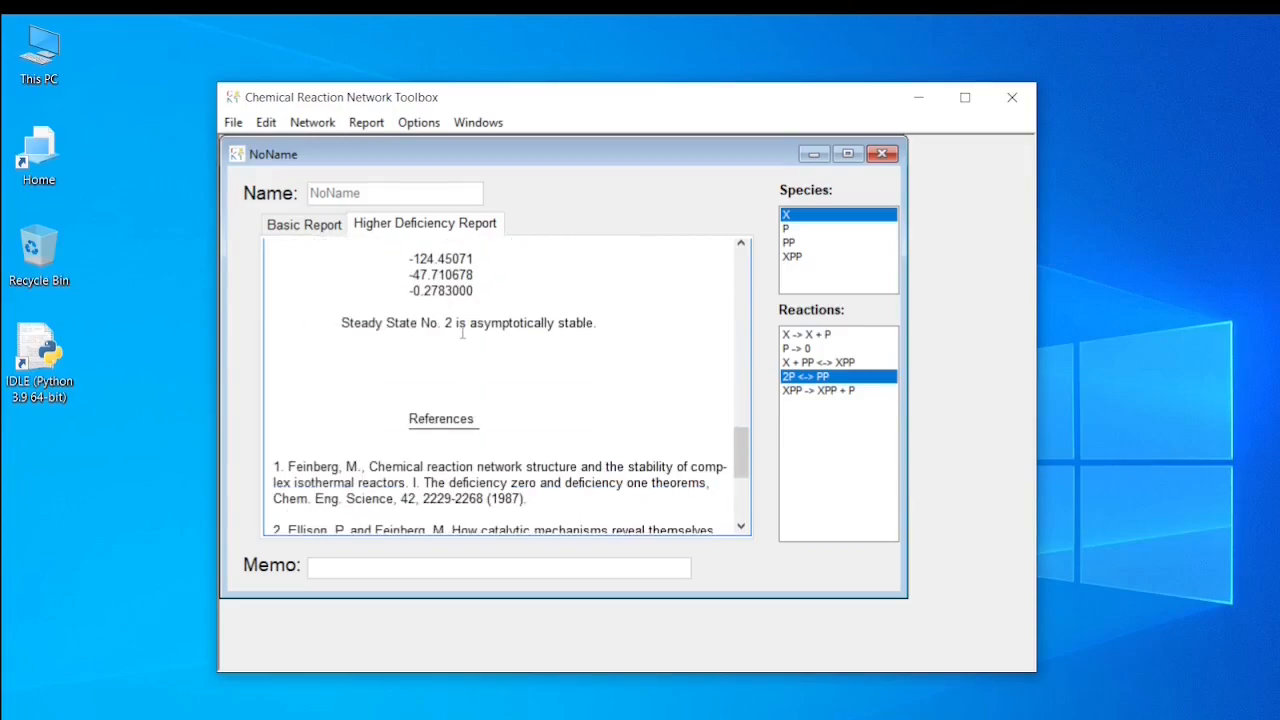
scroll(451, 399, down, 5)
scroll(397, 381, up, 12)
scroll(397, 381, up, 10)
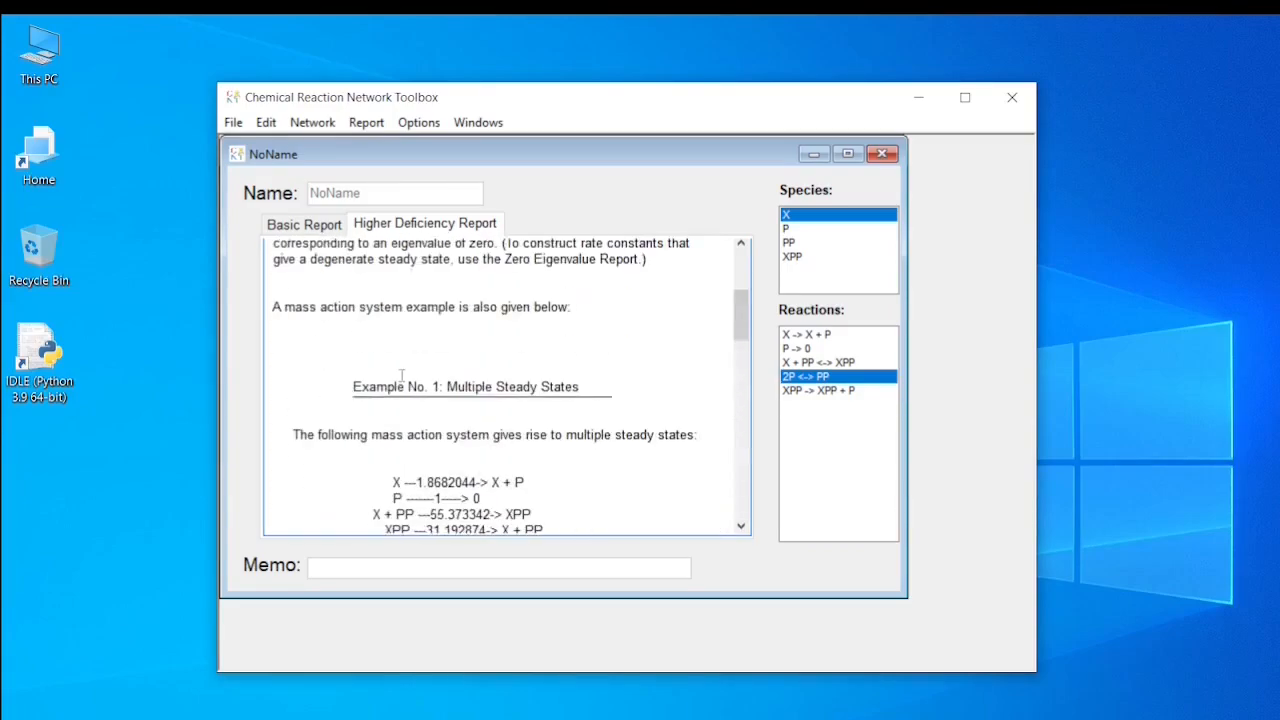
Look over the other available report types and compare the Basic Report with the Higher Deficiency Report
click(368, 123)
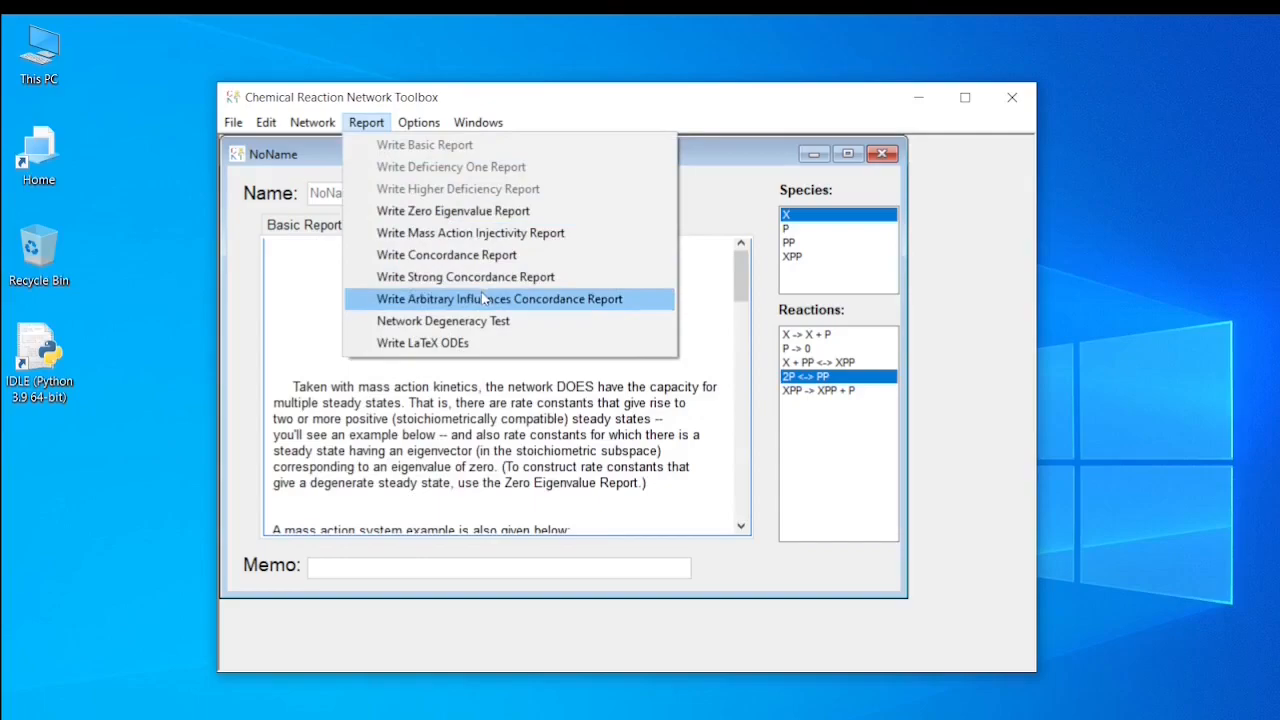
click(718, 185)
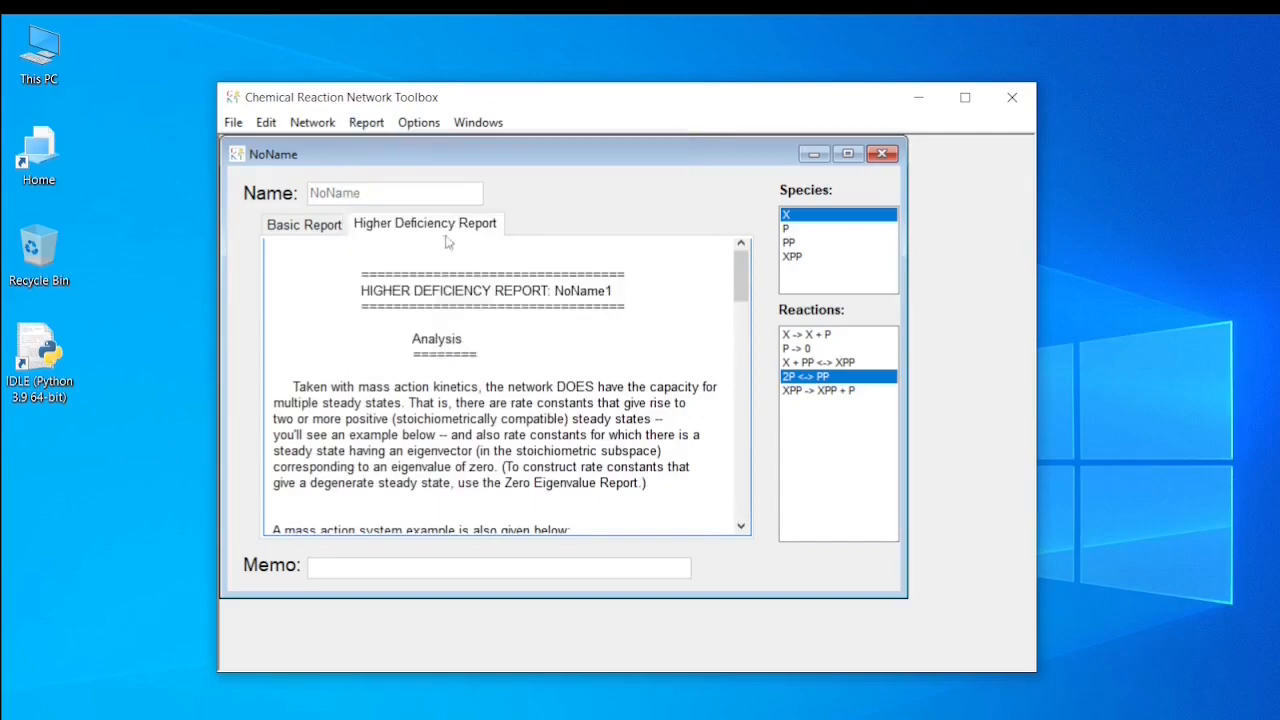
click(320, 225)
click(398, 235)
click(328, 230)
click(407, 232)
Write the LaTeX ODEs for the network and bring up their Reaction Network Display section
click(373, 131)
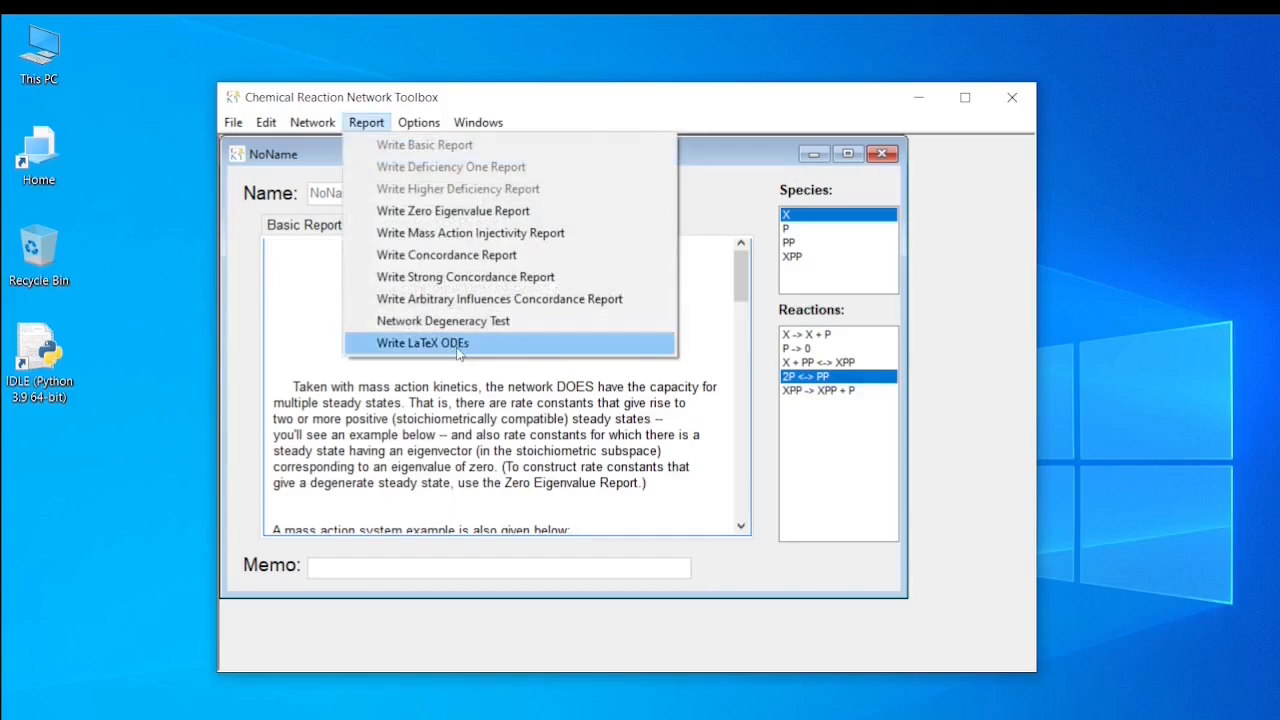
click(459, 345)
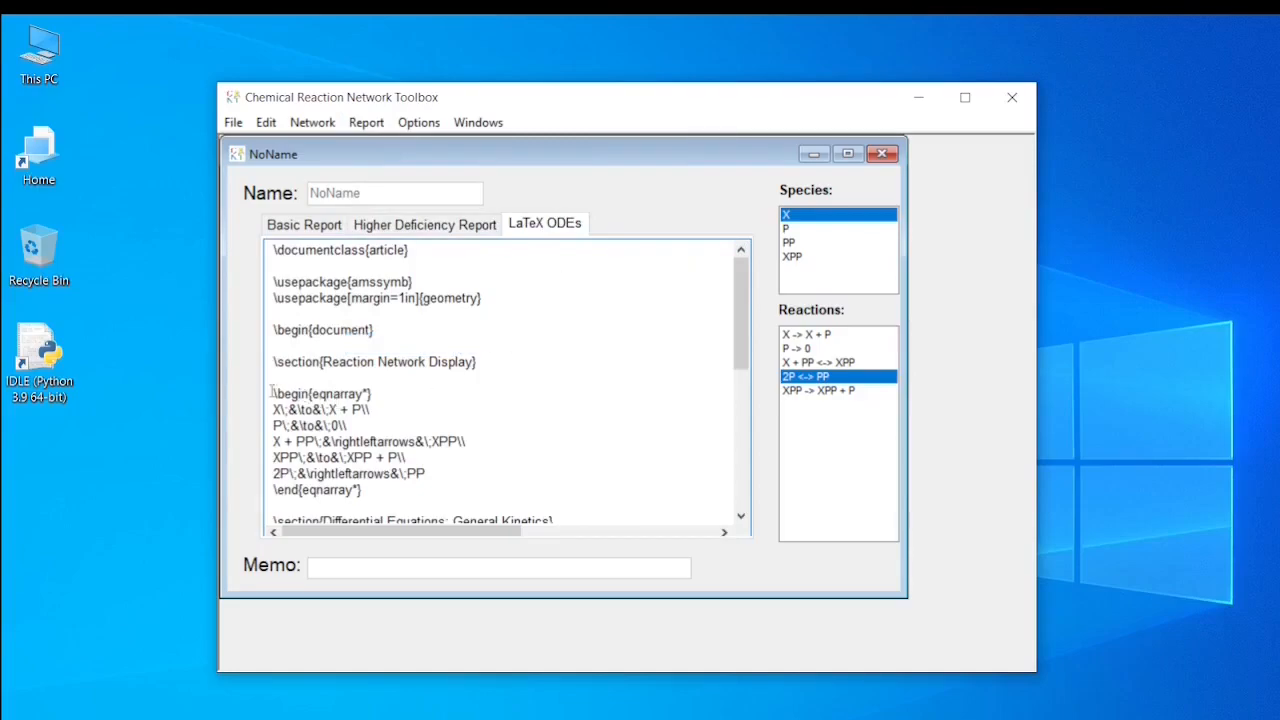
scroll(270, 393, down, 1)
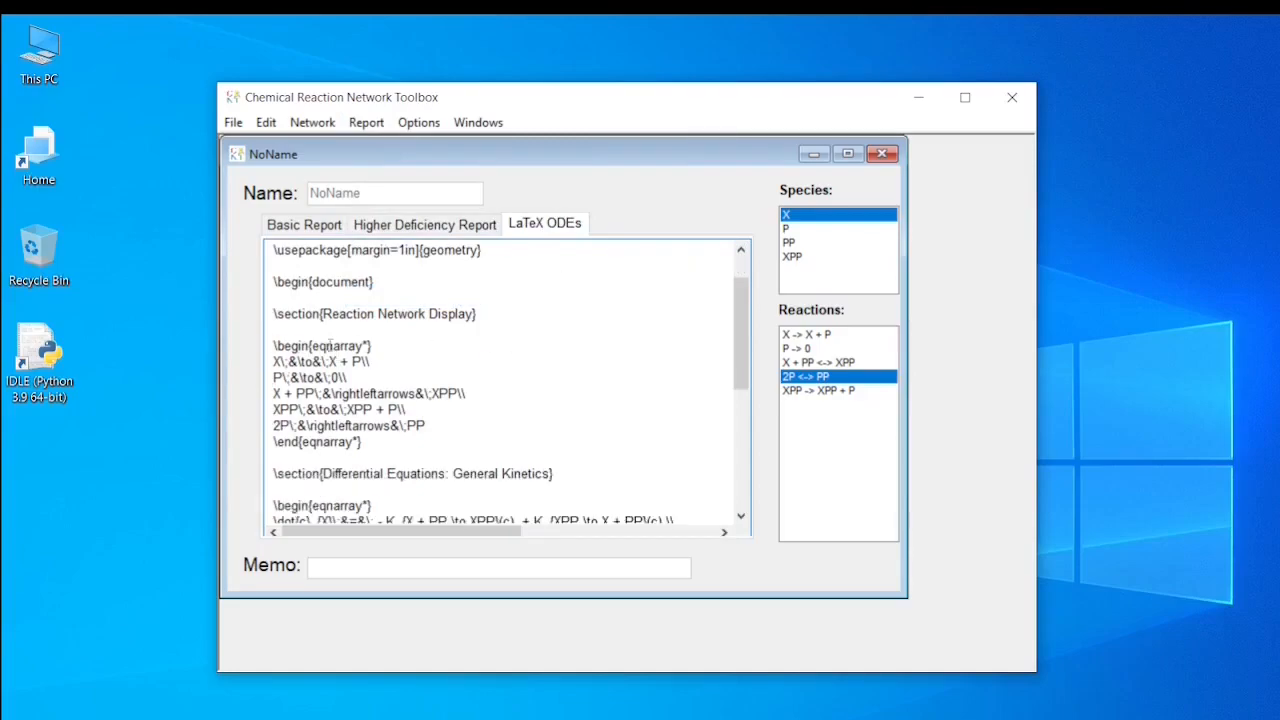
Copy the five-reaction eqnarray* block from the LaTeX ODEs into Examples_of_CRNs.tex in TeXstudio, between the two page breaks
drag(271, 346, 378, 445)
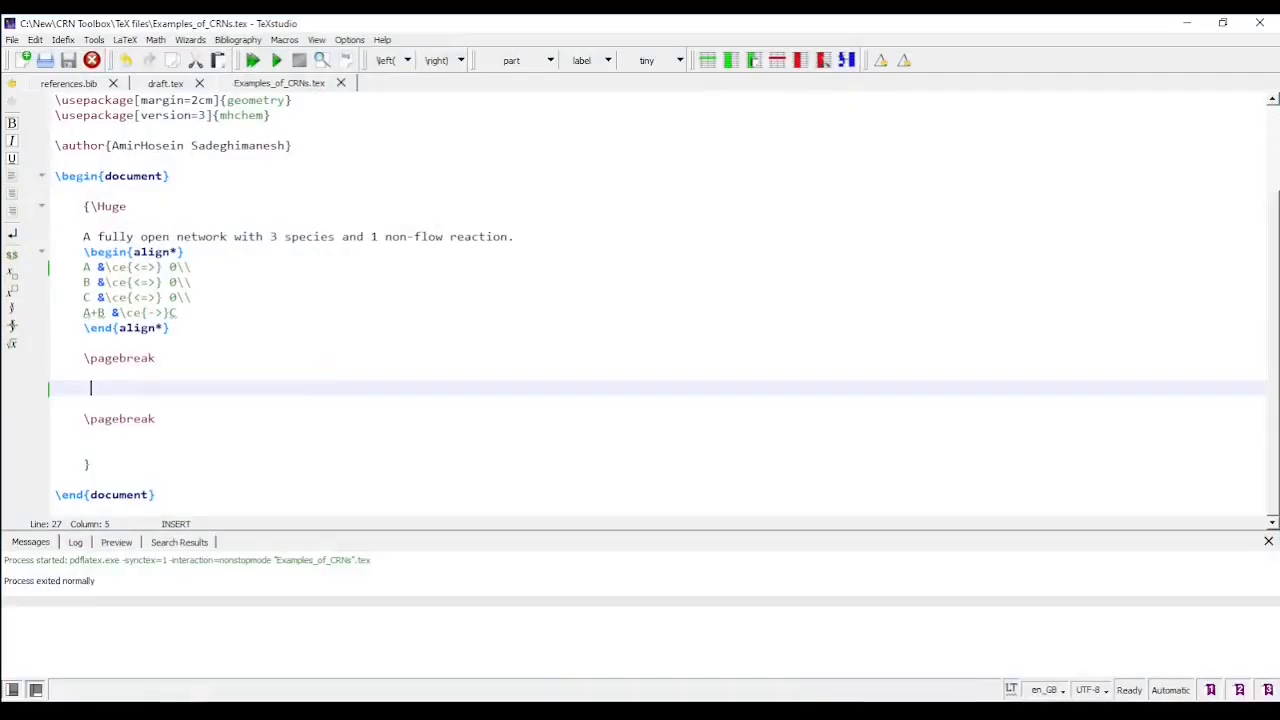
text(\begin{eqnarray*} X\;&\to&\;X + P\\ P\;&\to&\;0\\ 2P\;&\rightleftarrows&\;PP\\ X + PP\;&\rightleftarrows&\;XPP\\ XPP\;&\to&\;XPP + P \end{eqnarray*})
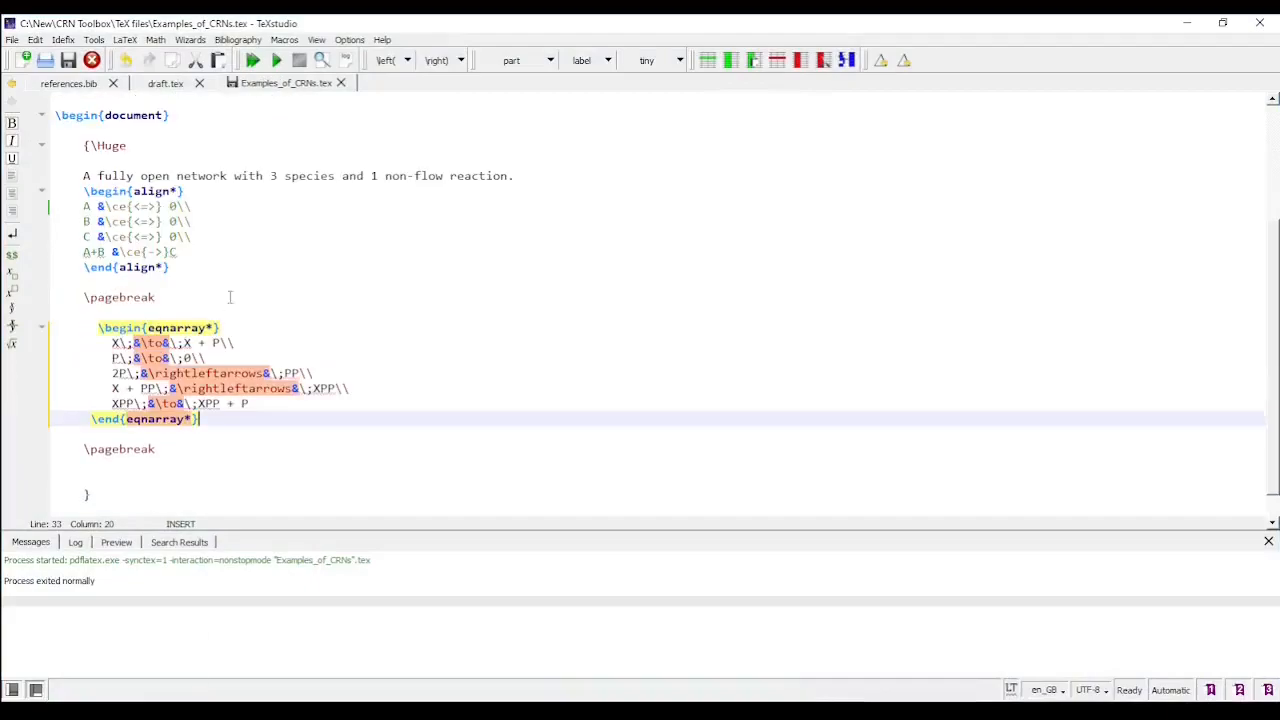
Compile Examples_of_CRNs.tex and compare the pasted network's output with the fully open network that uses the mhchem package and its \ce arrows
click(254, 60)
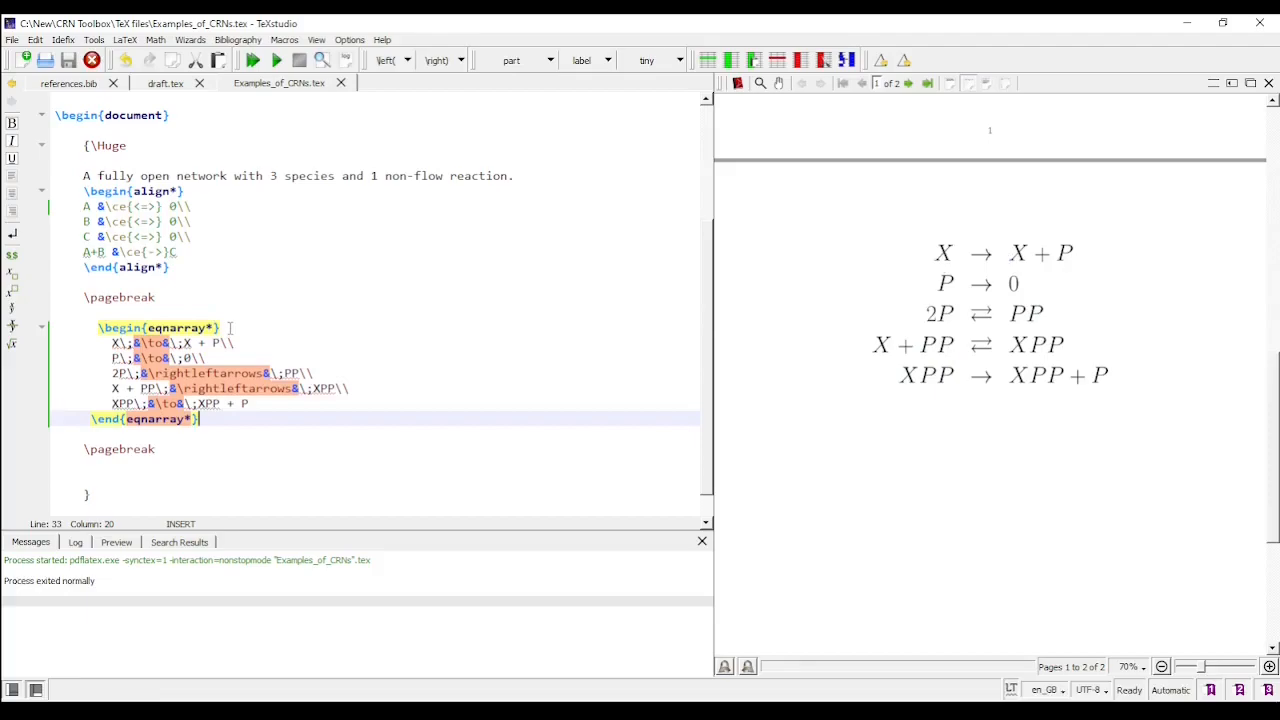
scroll(230, 328, up, 4)
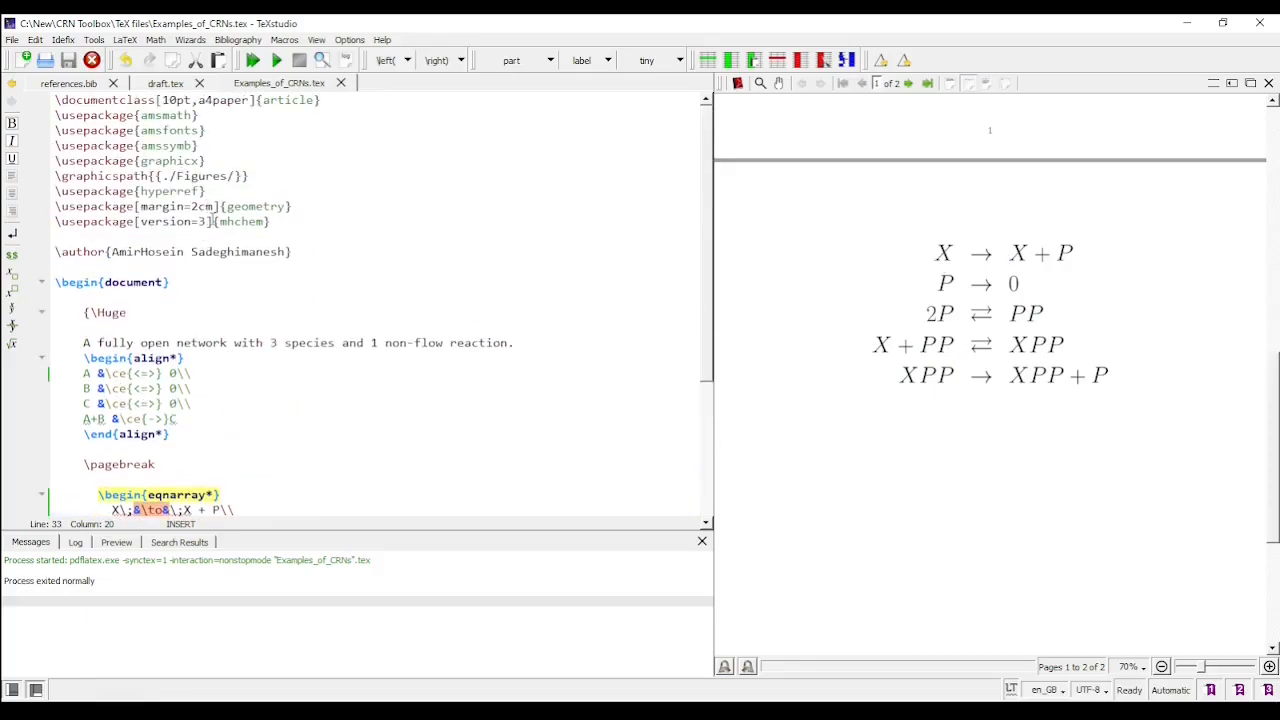
drag(219, 221, 268, 221)
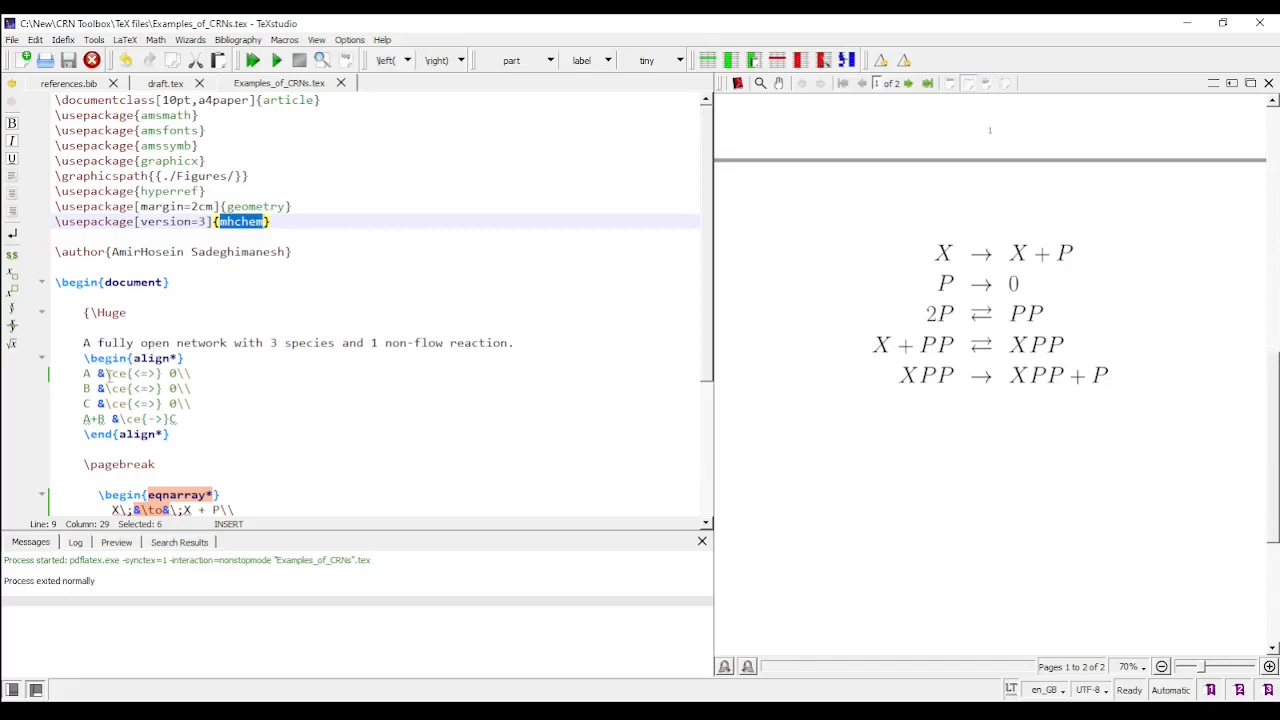
drag(105, 373, 127, 373)
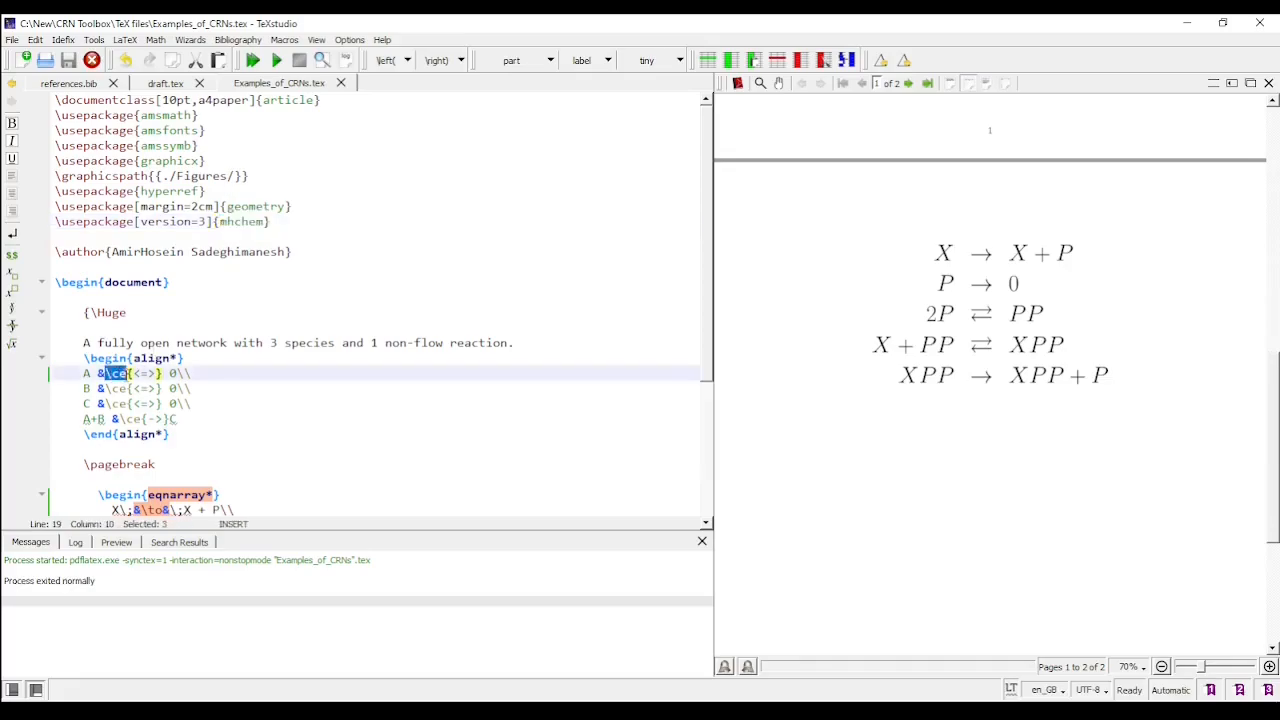
scroll(848, 302, up, 4)
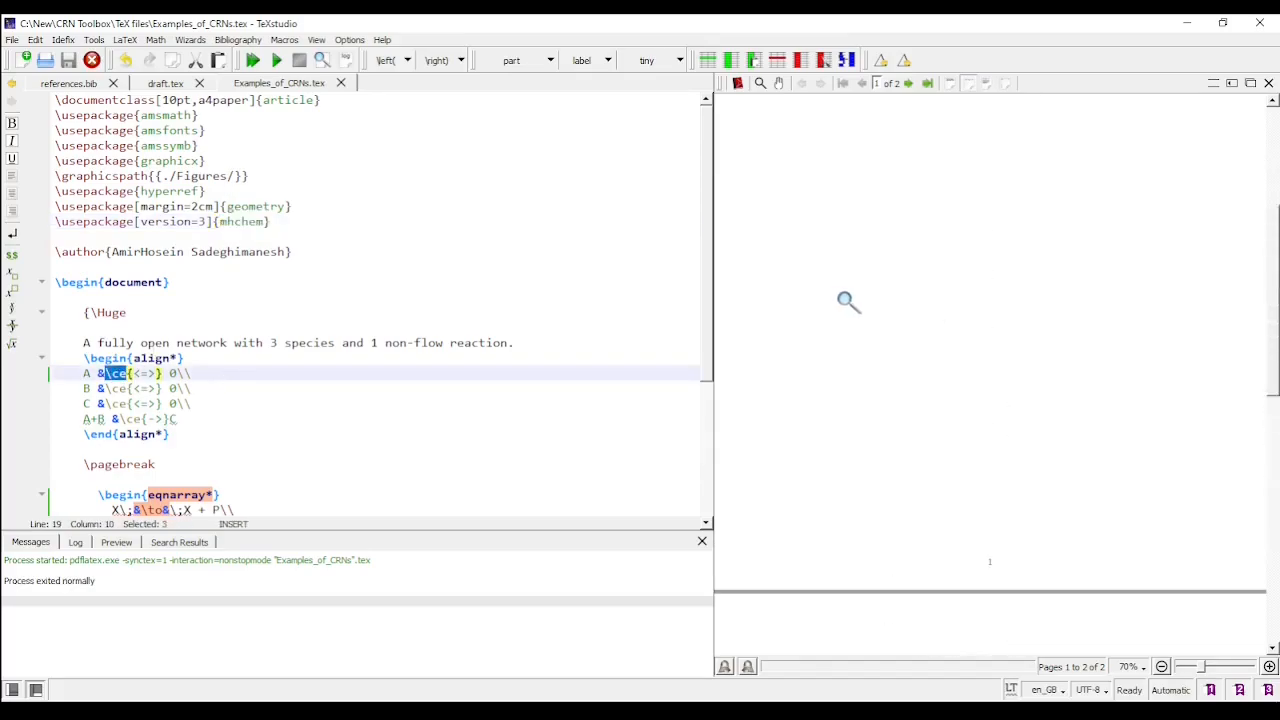
scroll(847, 300, up, 5)
mouse_move(985, 225)
mouse_down()
mouse_move(1045, 235)
mouse_move(1006, 239)
mouse_up()
scroll(1006, 240, down, 10)
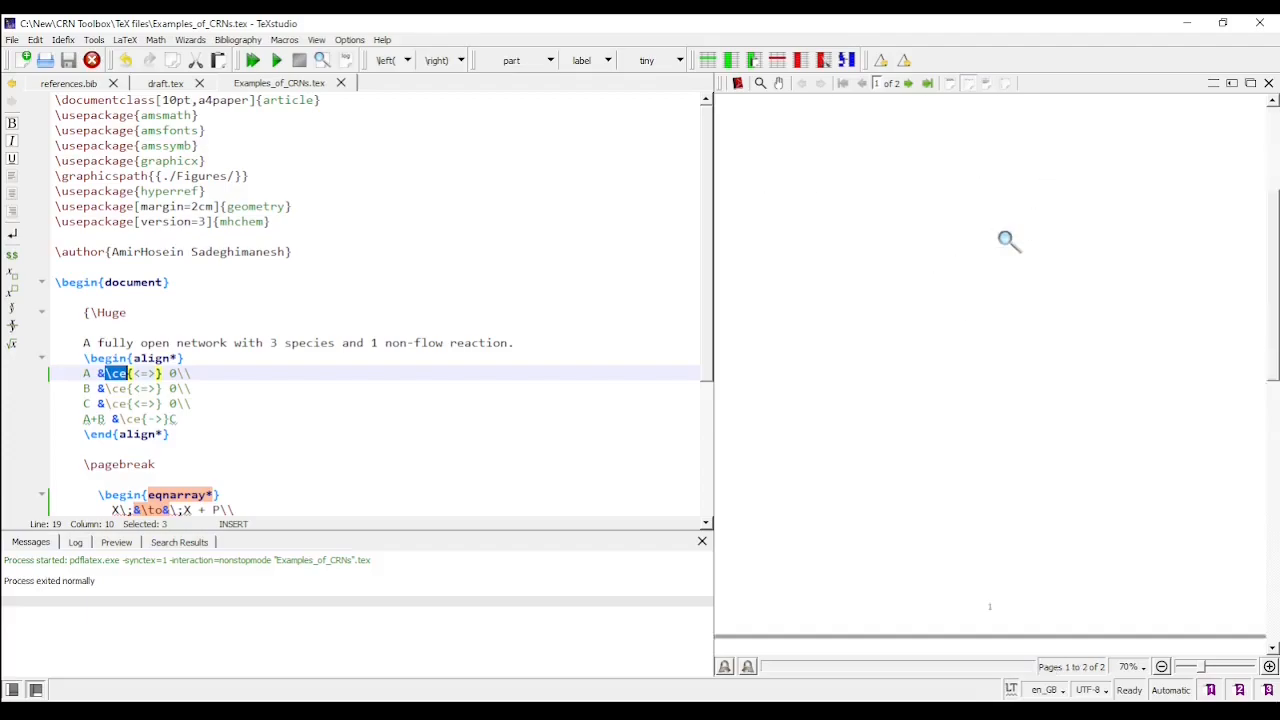
drag(1006, 274, 982, 344)
scroll(986, 346, up, 5)
scroll(986, 346, up, 1)
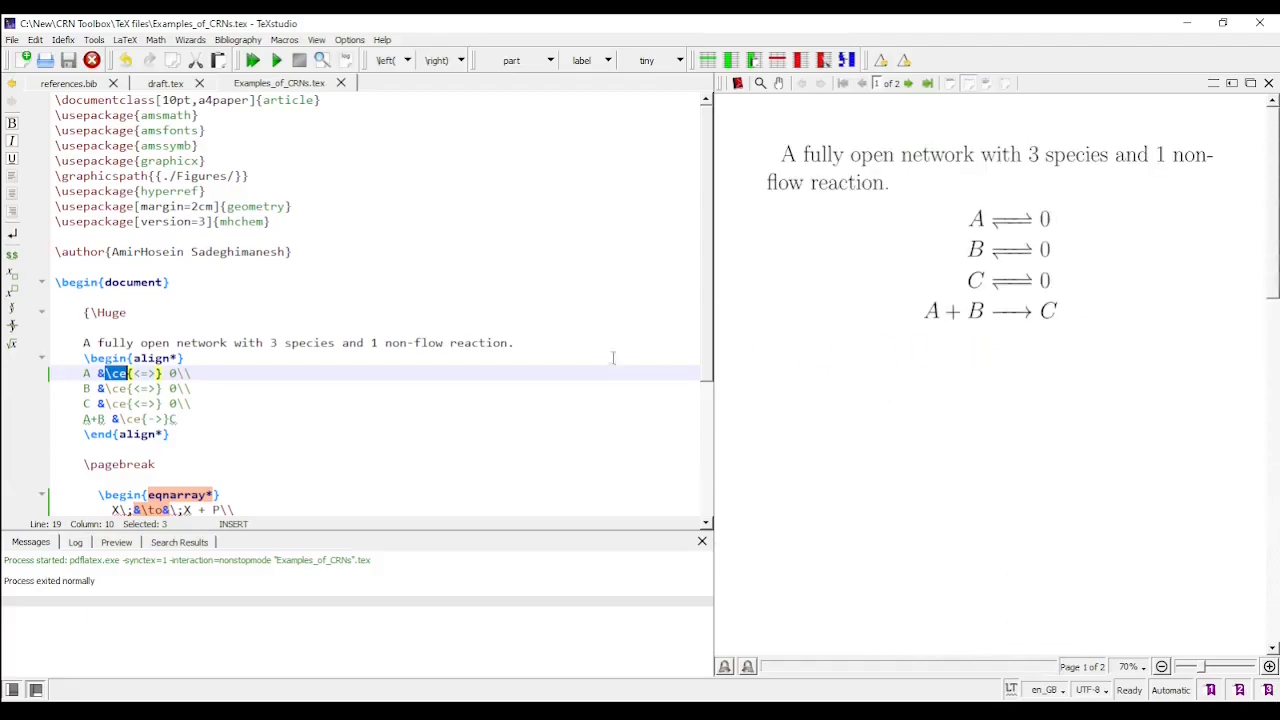
Label the reversible arrow of species A with [k_1][k_2], recompile the document to check the labels, and return to the Chemical Reaction Network Toolbox
click(156, 373)
text([k_1)
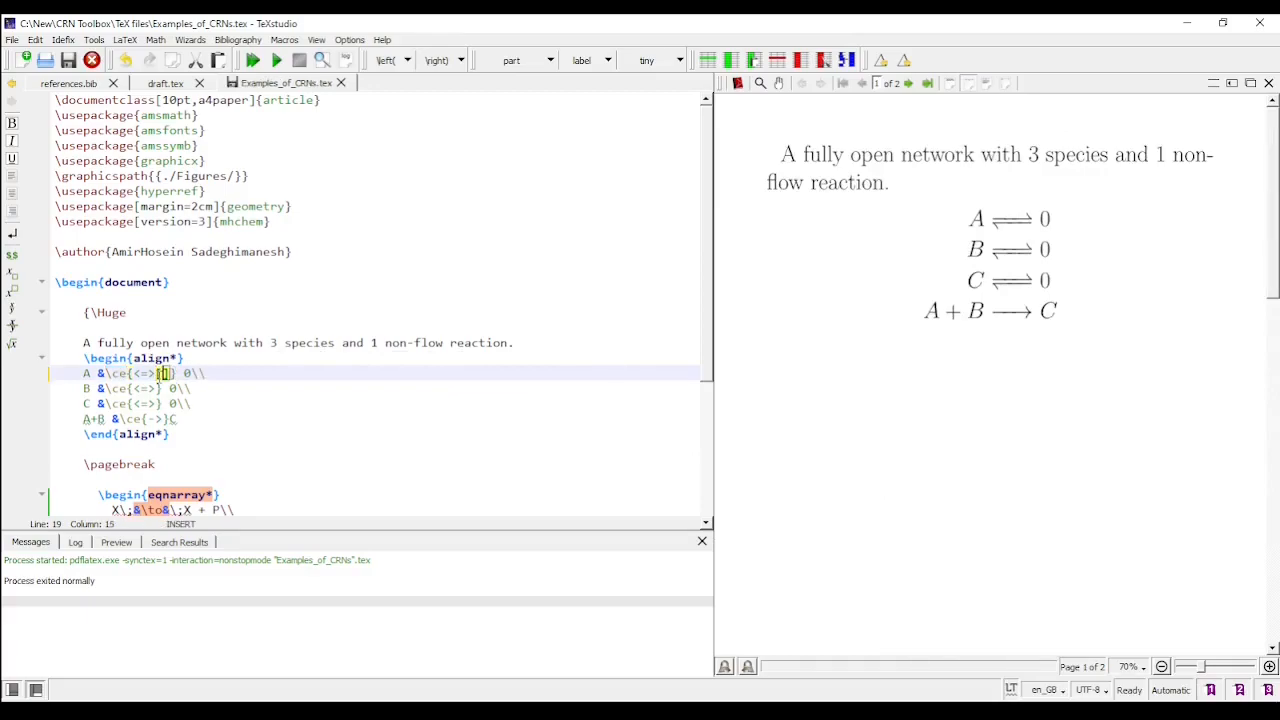
text(][k_2])
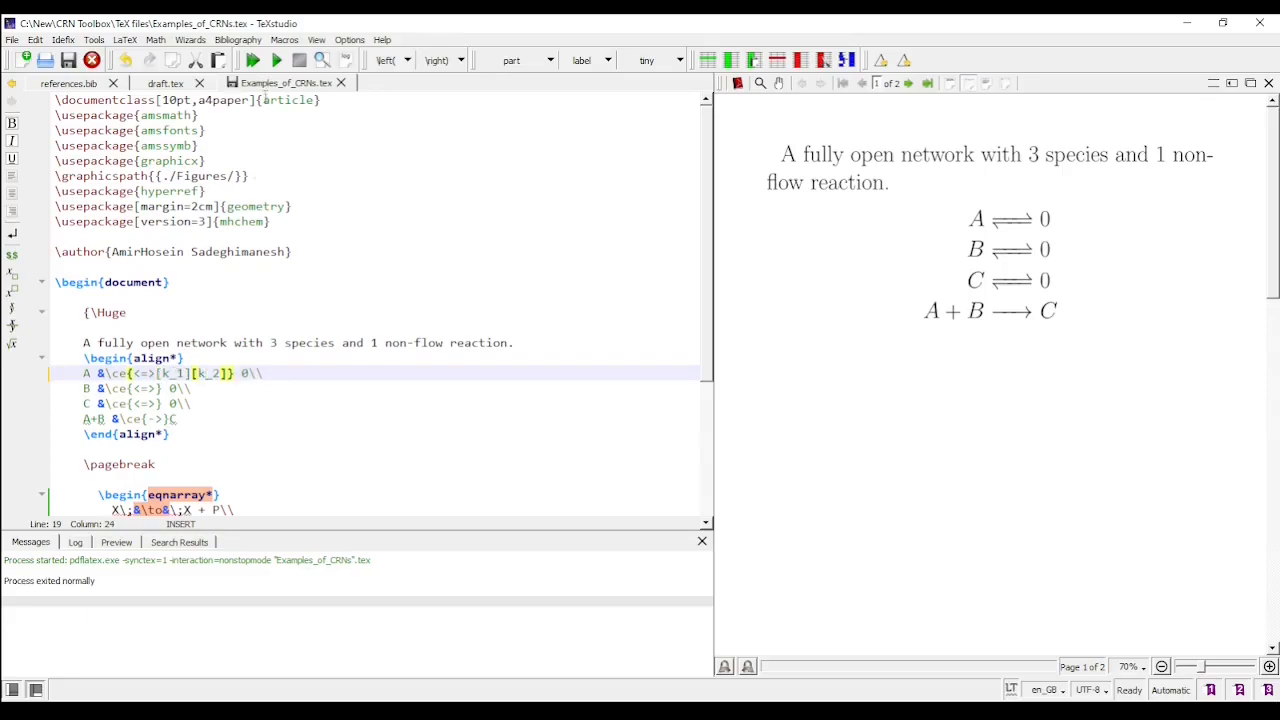
click(253, 61)
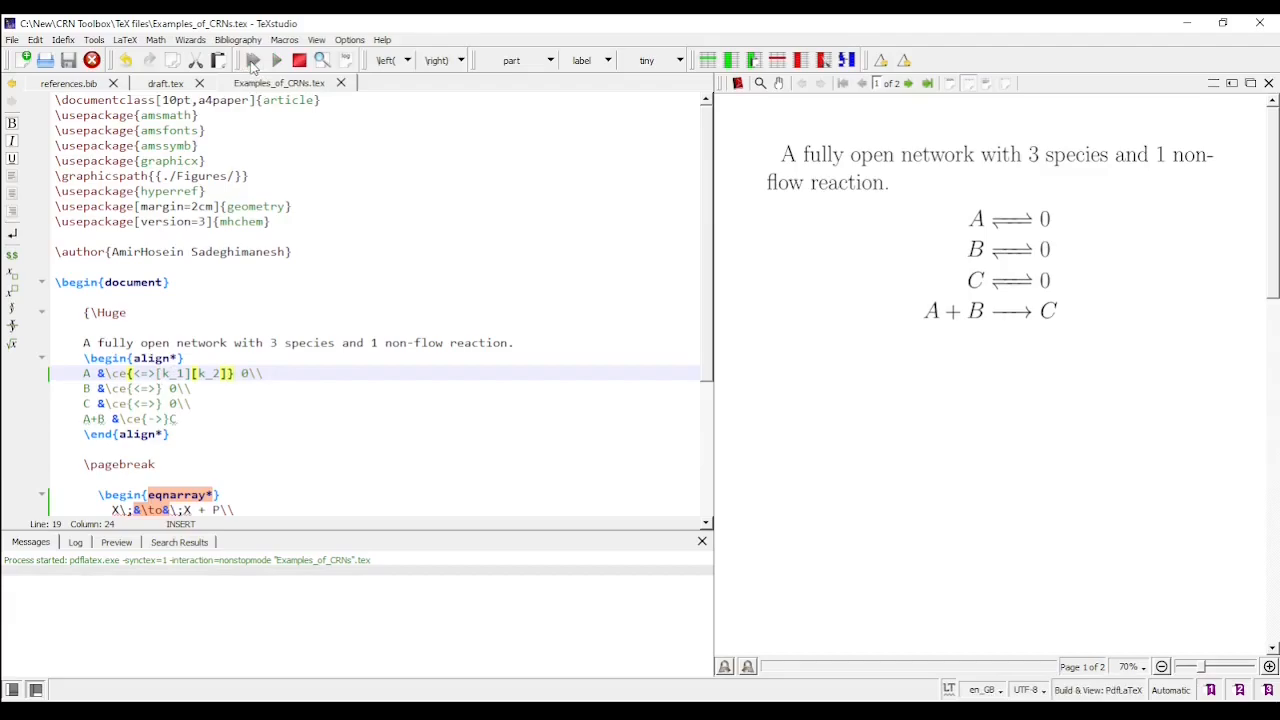
drag(994, 230, 1009, 206)
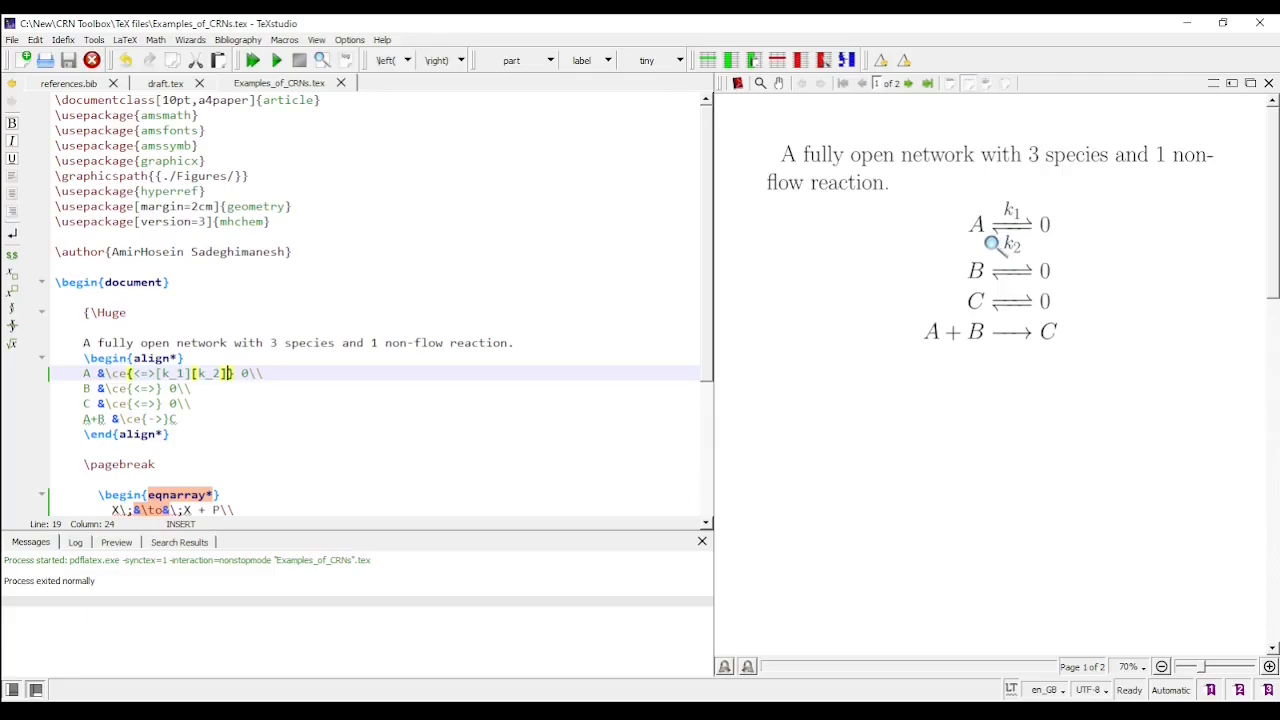
click(1189, 23)
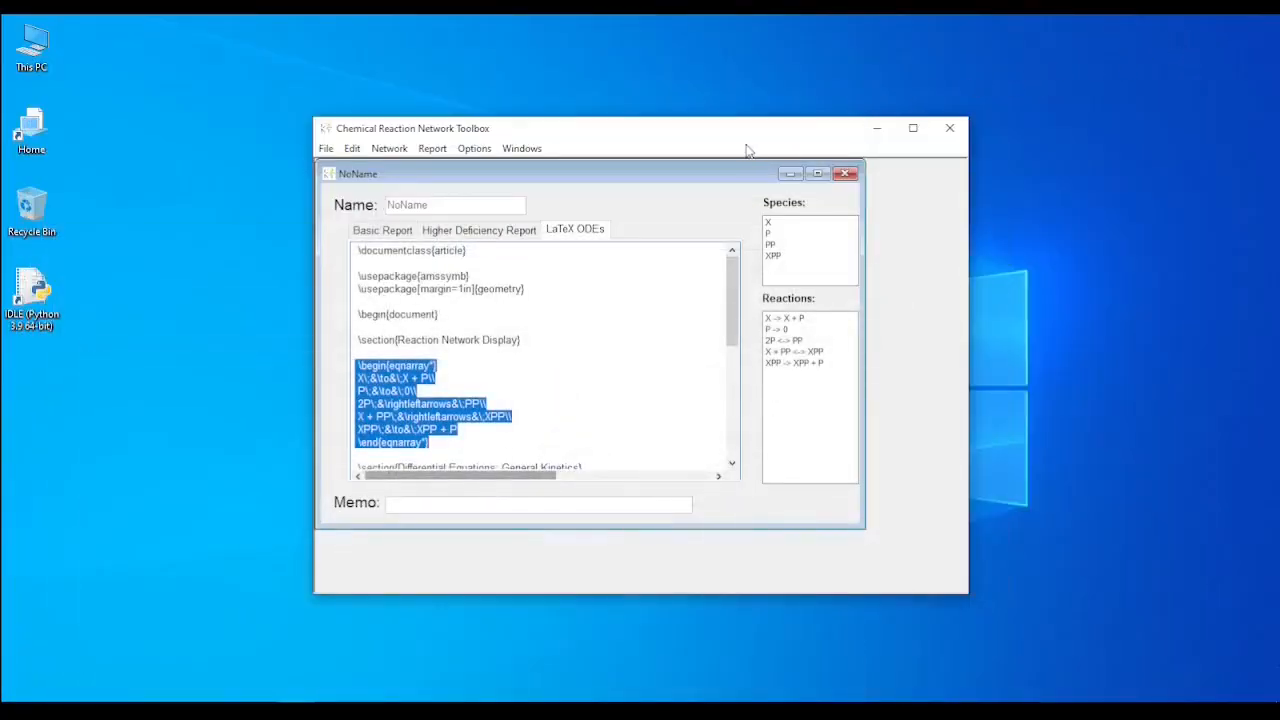